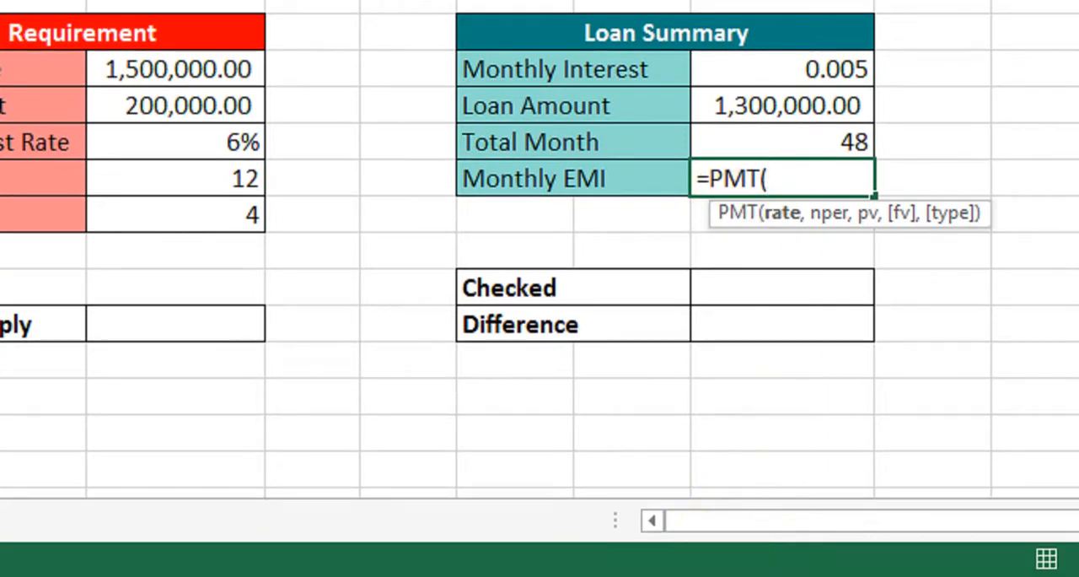
Calculate the Monthly EMI with =PMT(L9,L11,L10), using the monthly interest, total months and loan amount.
left_click(772, 175)
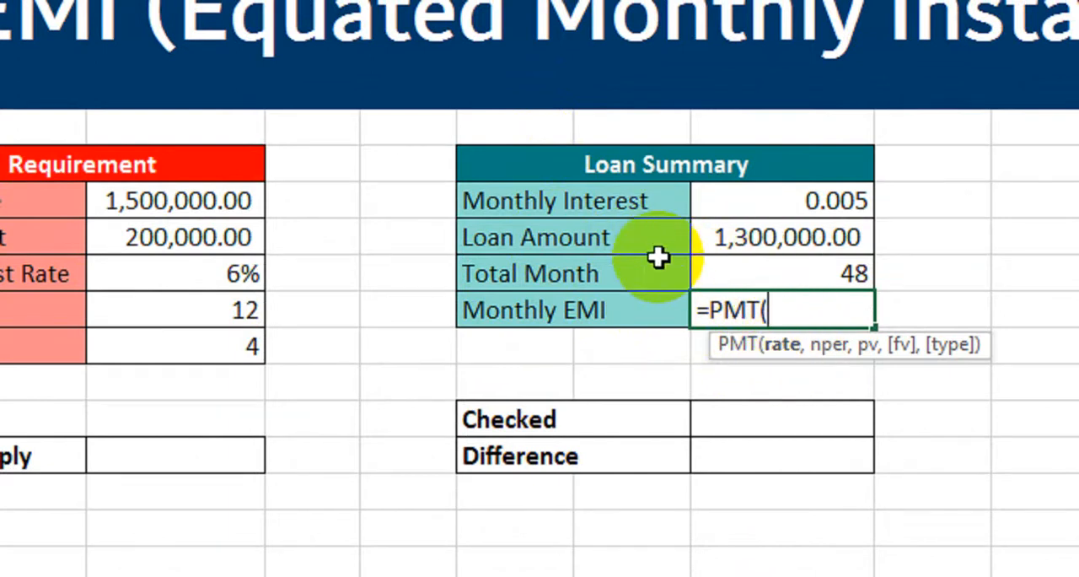
left_click(778, 199)
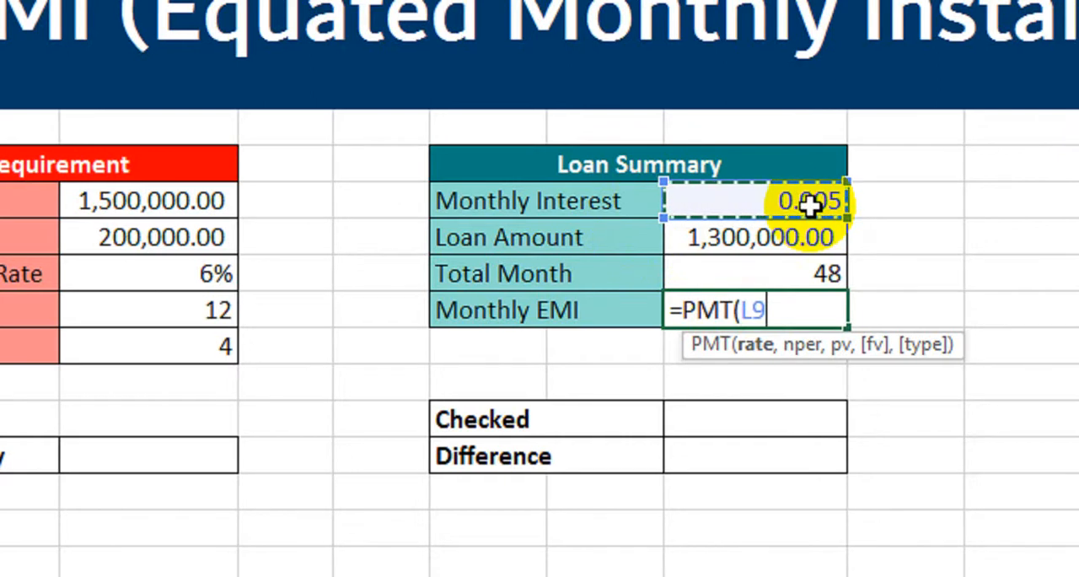
type(",")
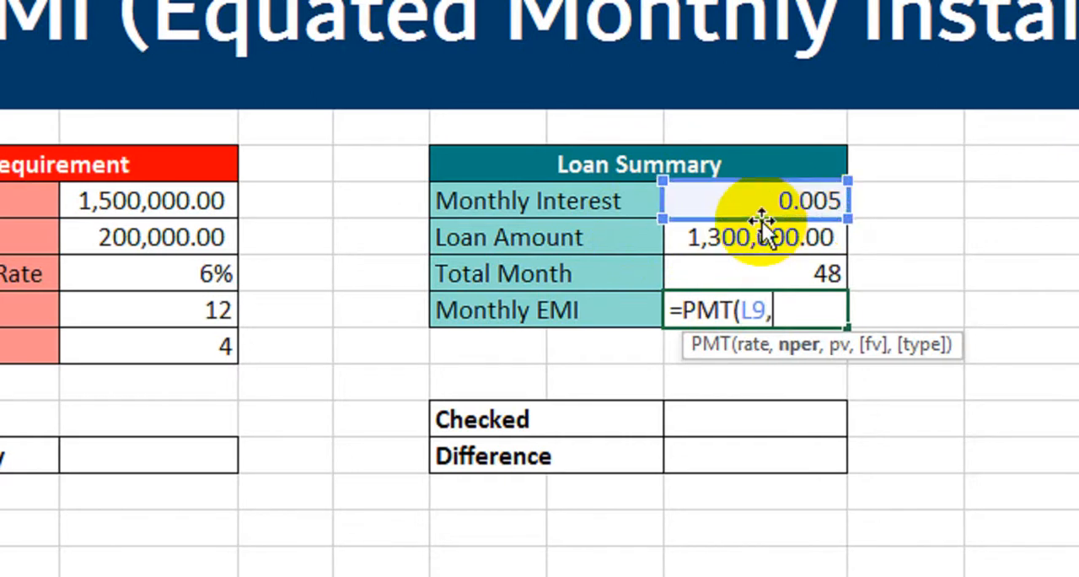
left_click(759, 276)
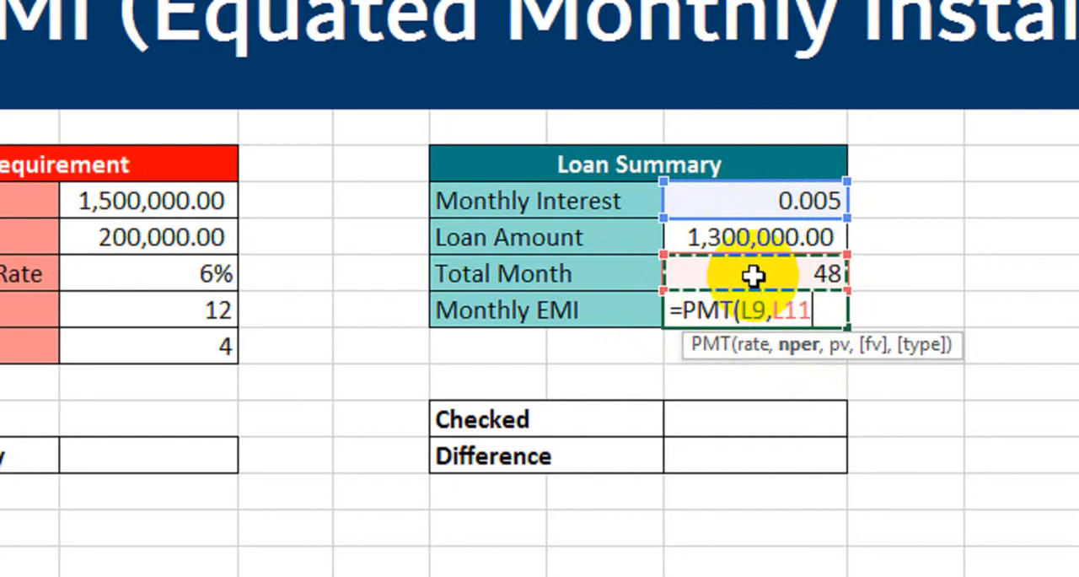
type(",")
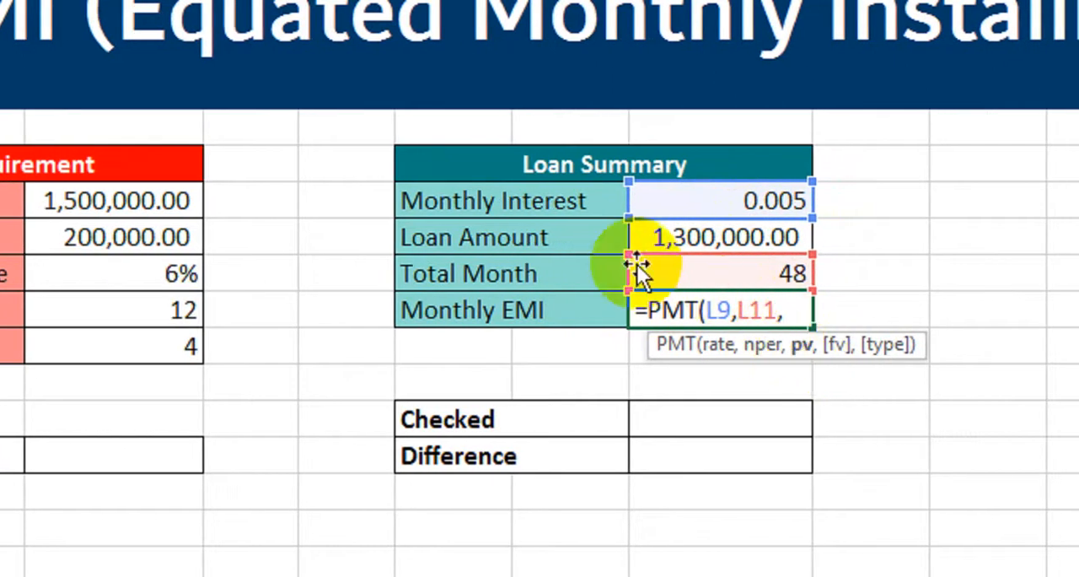
left_click(690, 237)
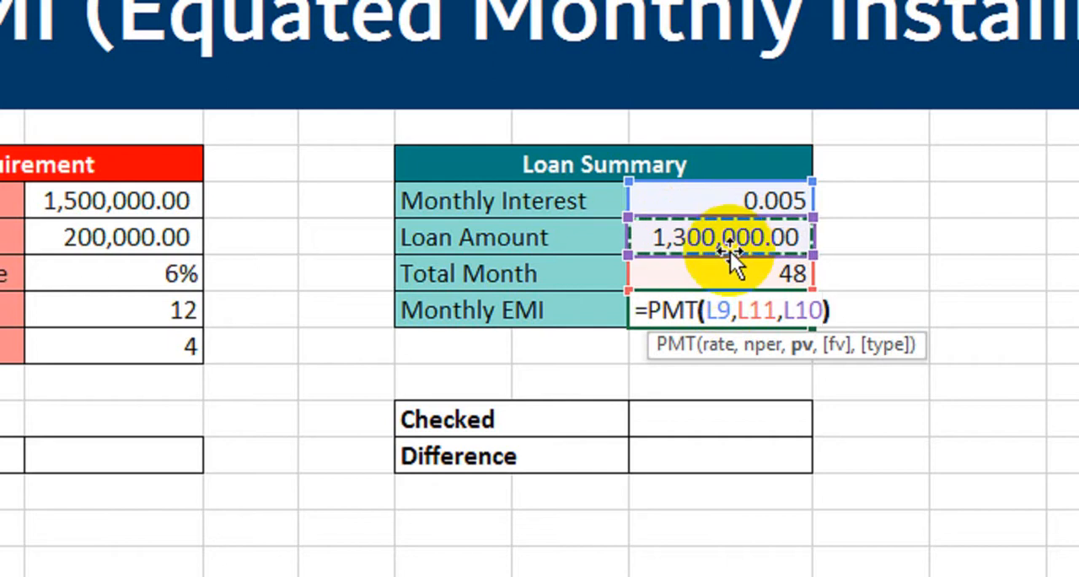
key("Return")
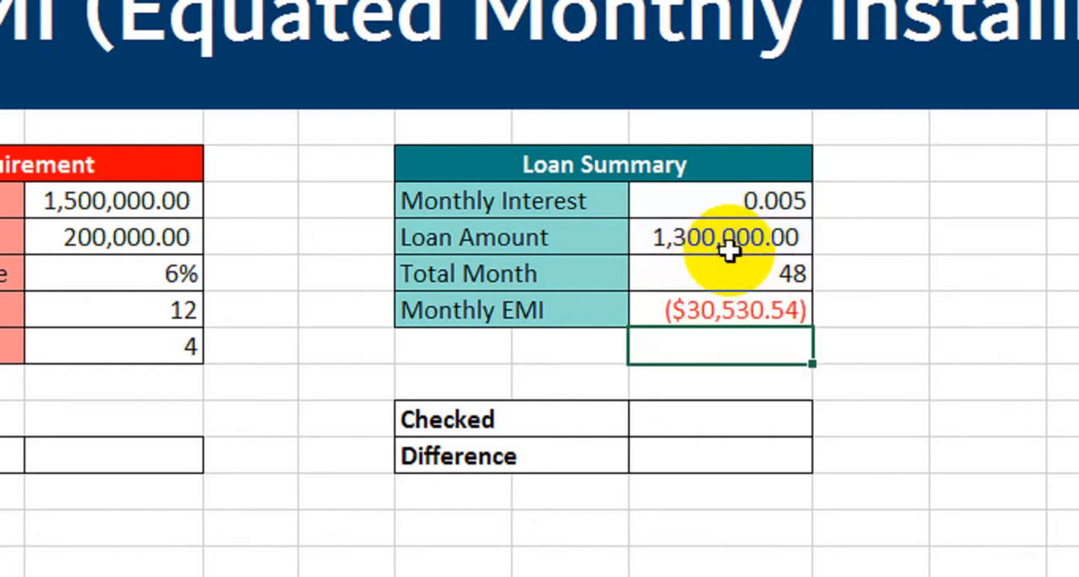
Try the comma number style on the Monthly EMI value, and undo it.
left_click(752, 317)
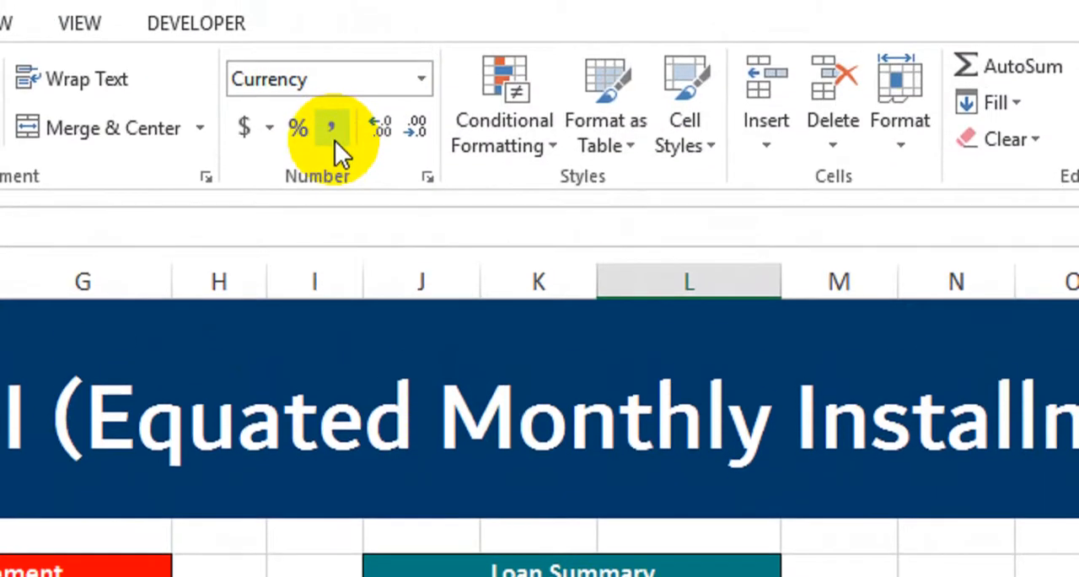
left_click(335, 139)
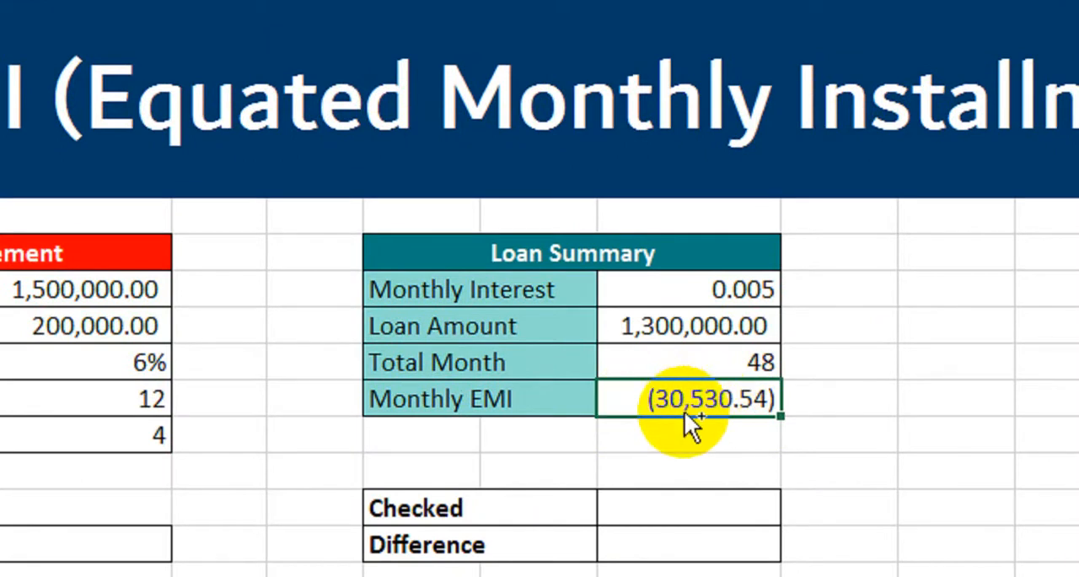
key("ctrl+z")
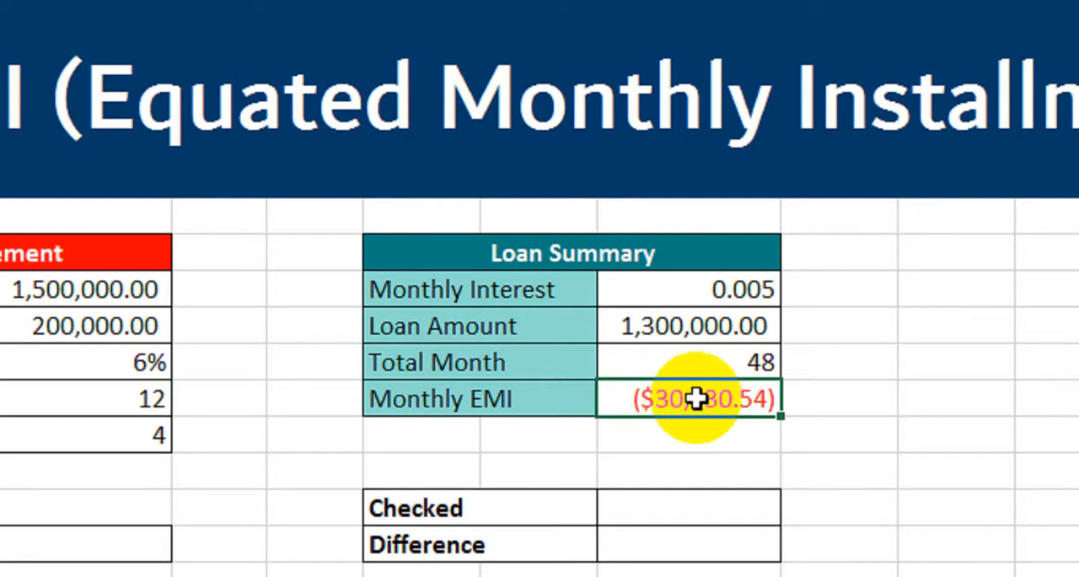
Negate the loan amount in the Monthly EMI formula so it reads =PMT(L9,L11,-L10).
double_click(696, 400)
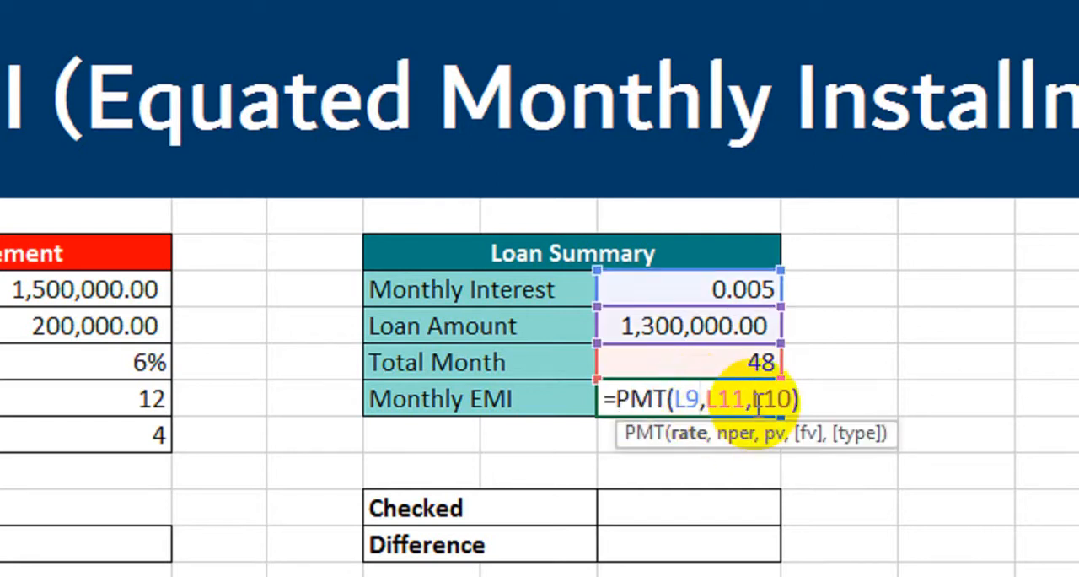
type("-")
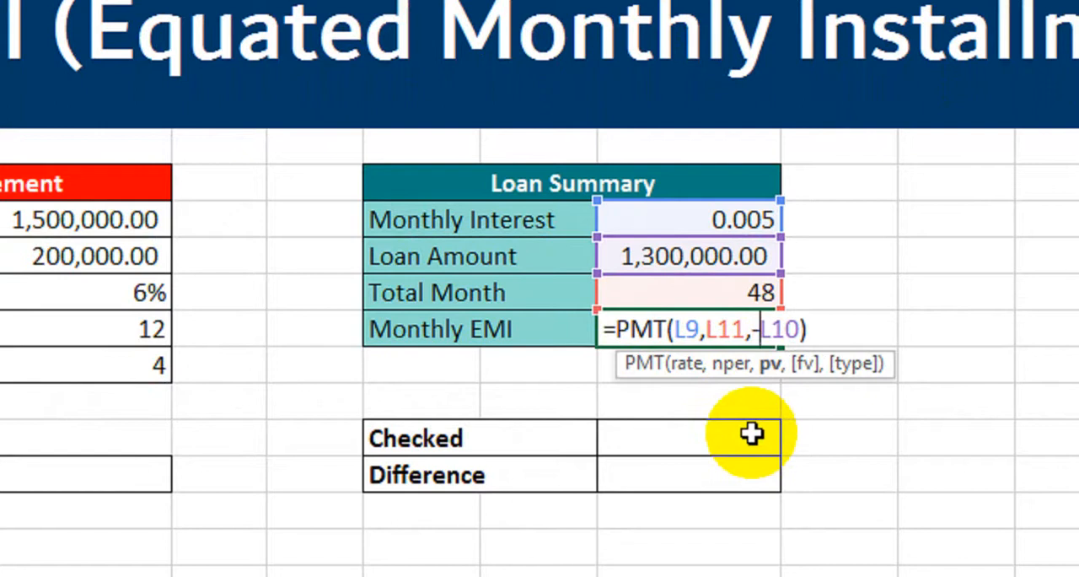
key("Return")
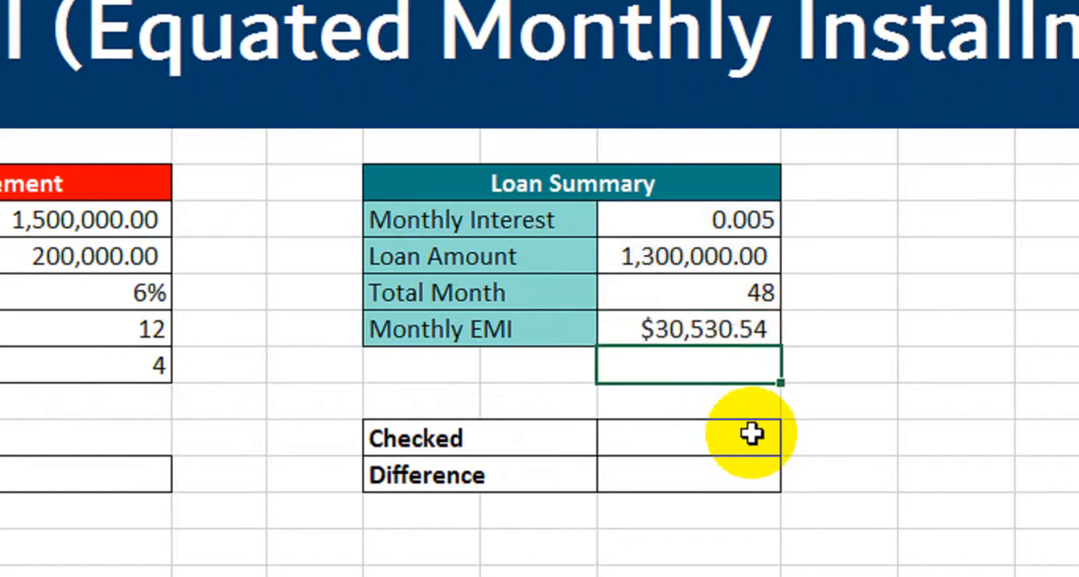
Format the Monthly EMI cell as Accounting with the Rs Urdu currency symbol.
left_click(738, 333)
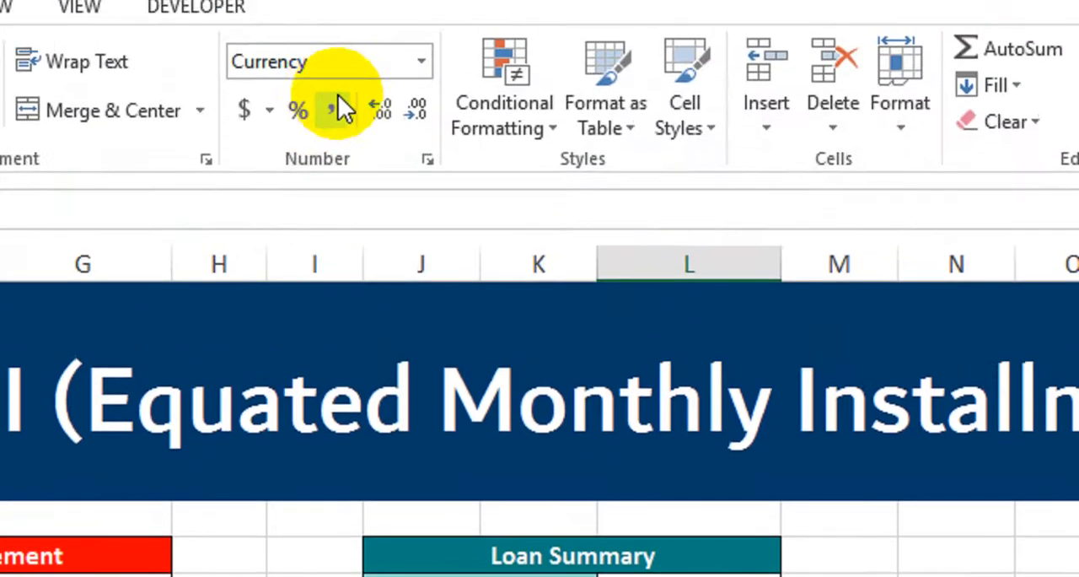
left_click(269, 111)
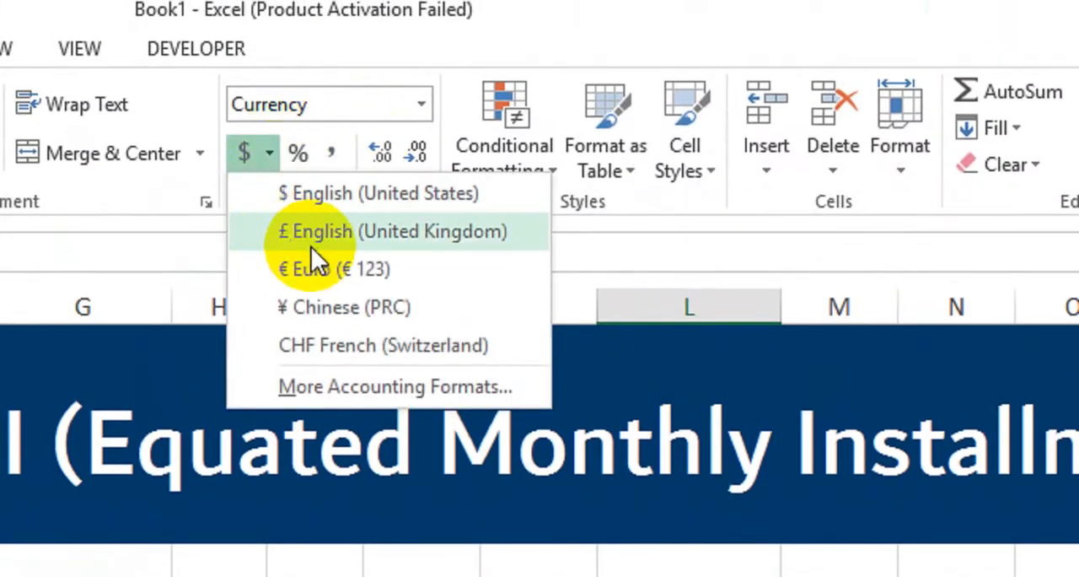
left_click(345, 388)
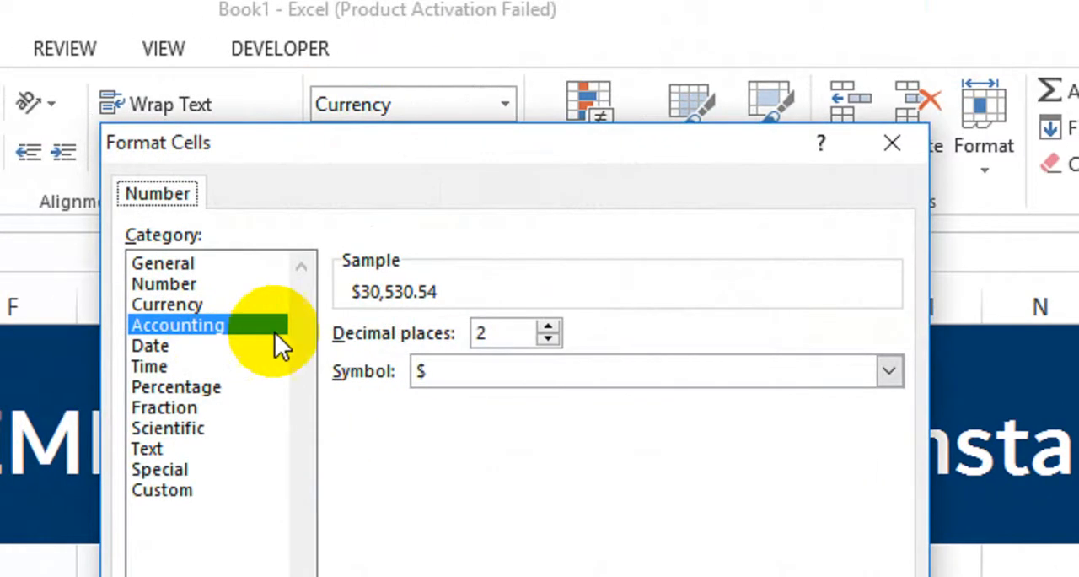
left_click(535, 371)
left_click(889, 422)
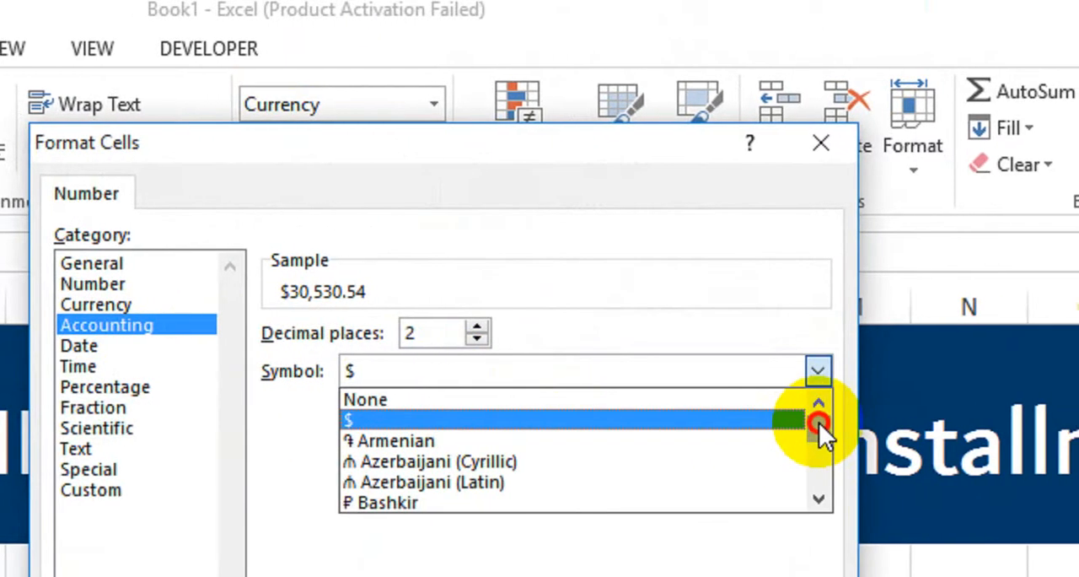
left_click_drag(819, 422, 812, 399)
left_click(411, 492)
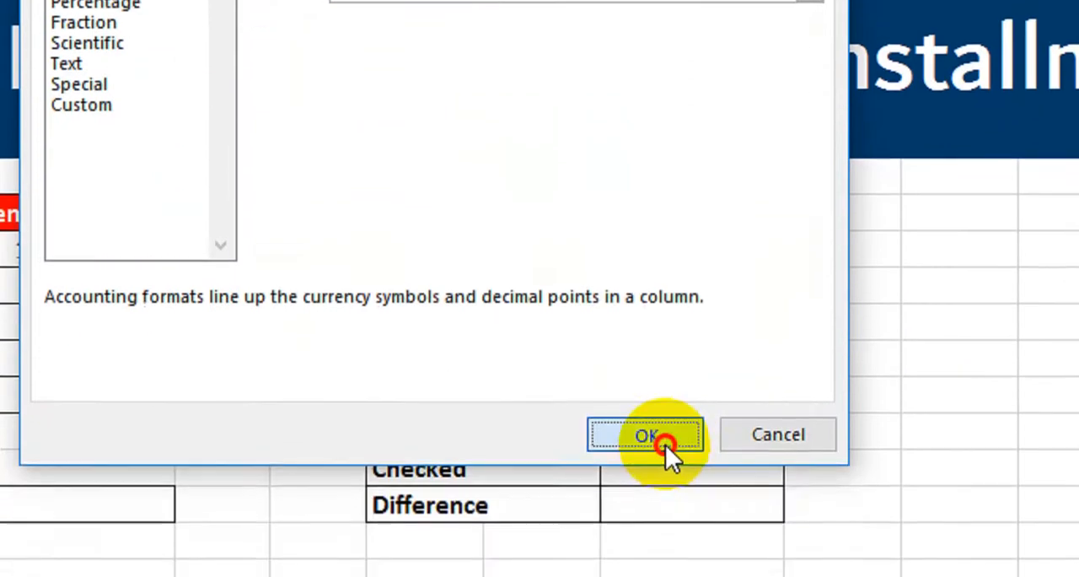
left_click(666, 442)
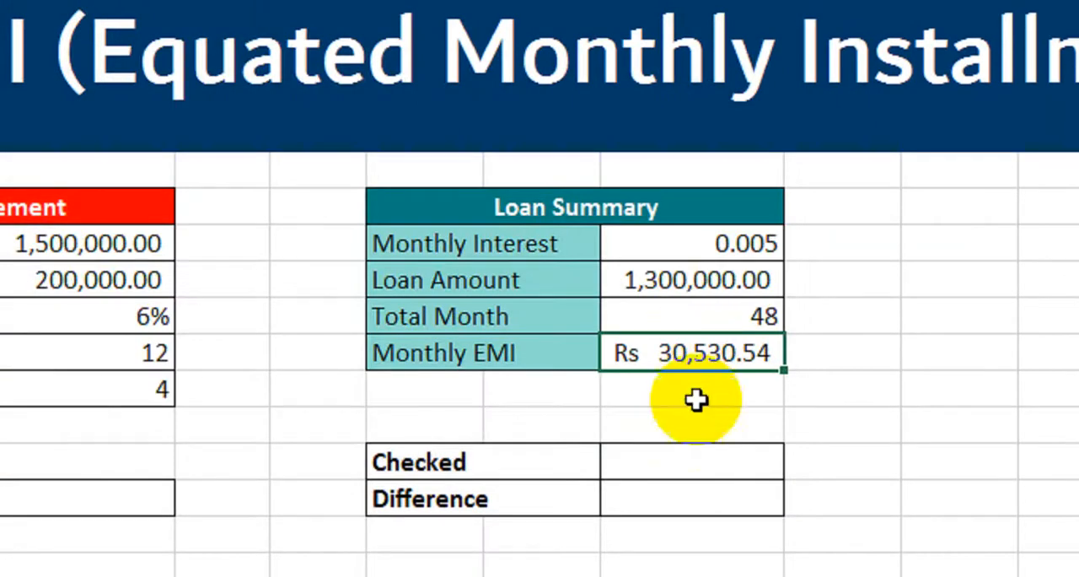
left_click(697, 397)
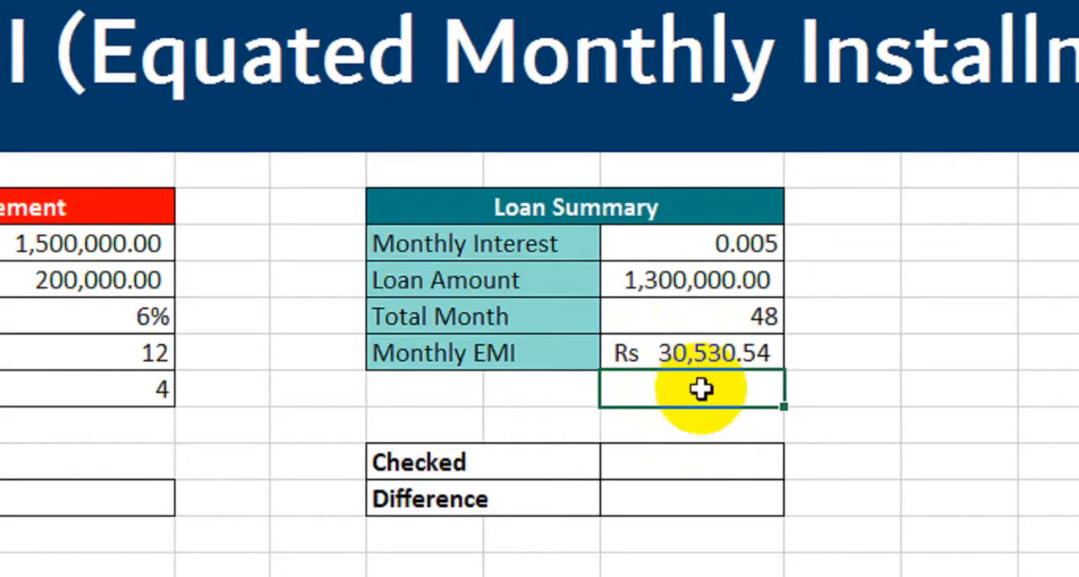
left_click(673, 457)
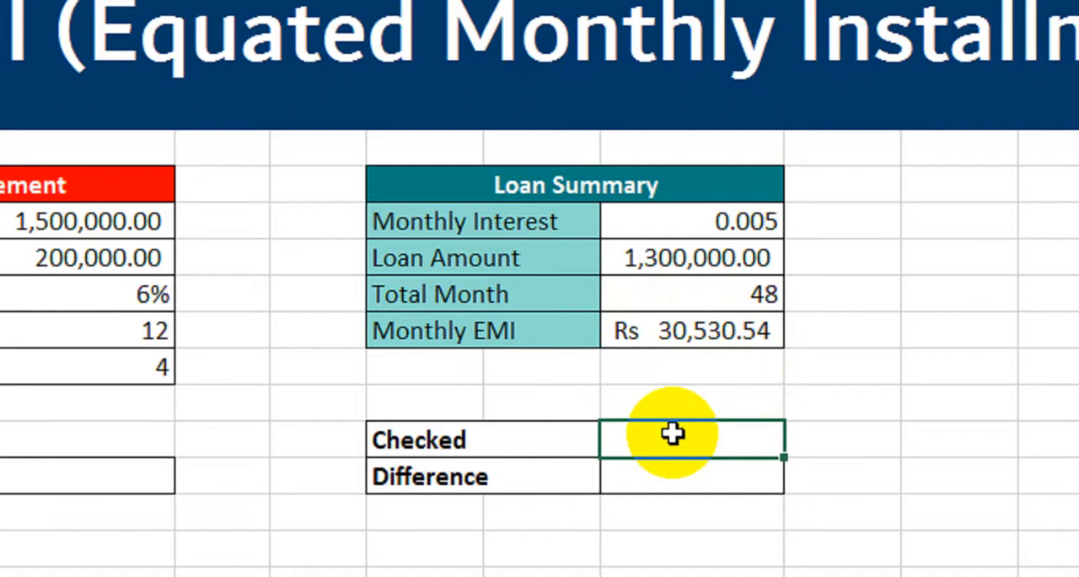
left_click(687, 330)
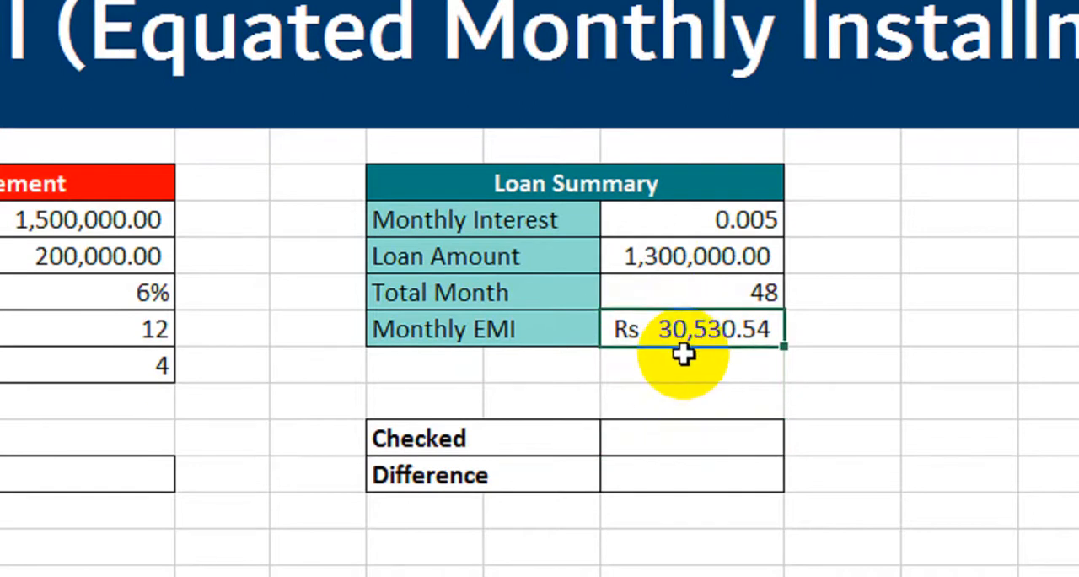
left_click(701, 295)
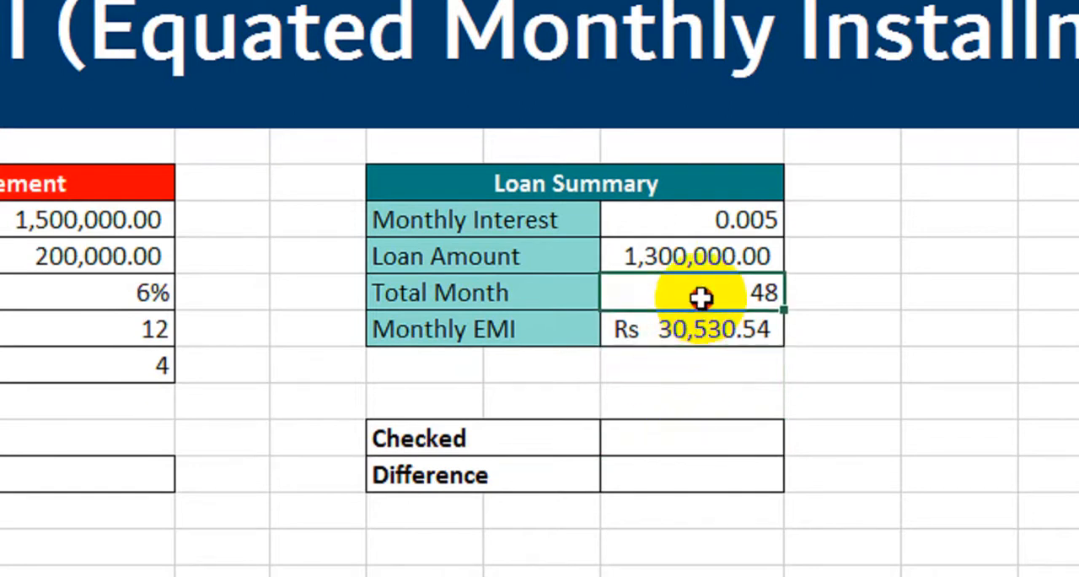
left_click_drag(708, 303, 705, 331)
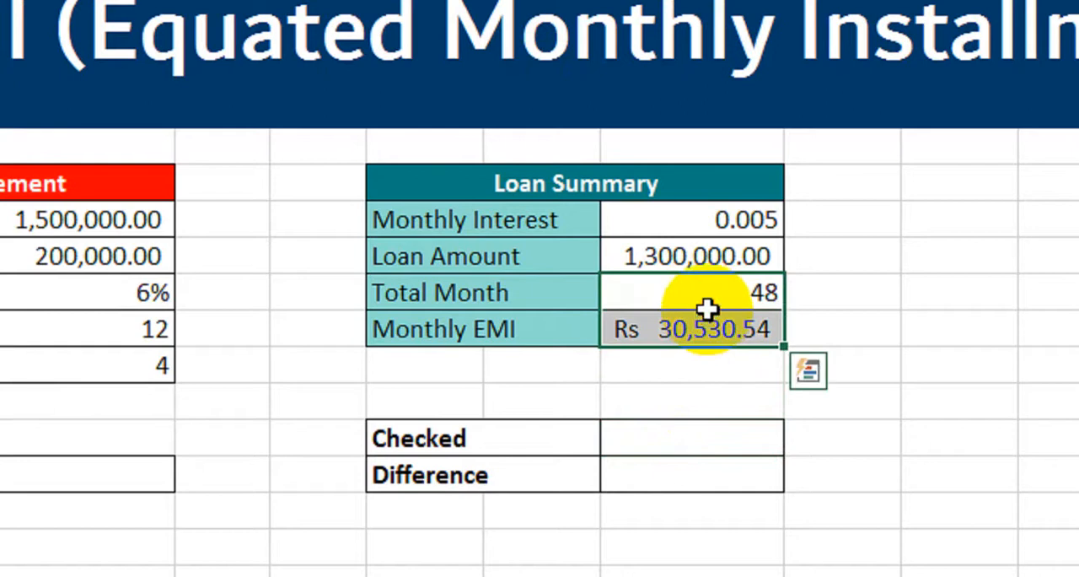
left_click(704, 255)
left_click(673, 401)
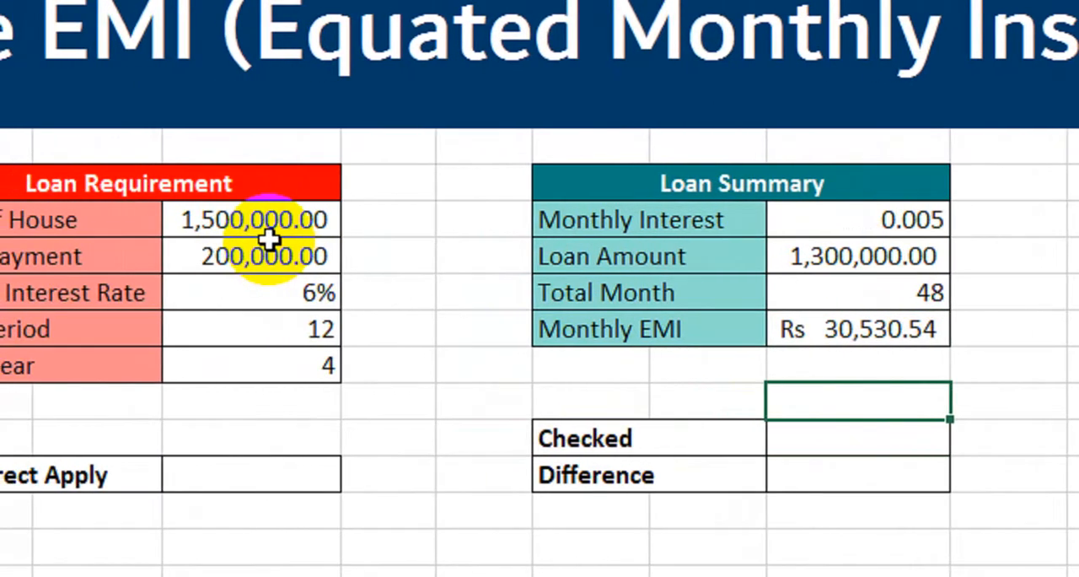
Calculate the total repayment in the Checked cell by multiplying Monthly EMI by Total Month with =L12*L11.
left_click(792, 436)
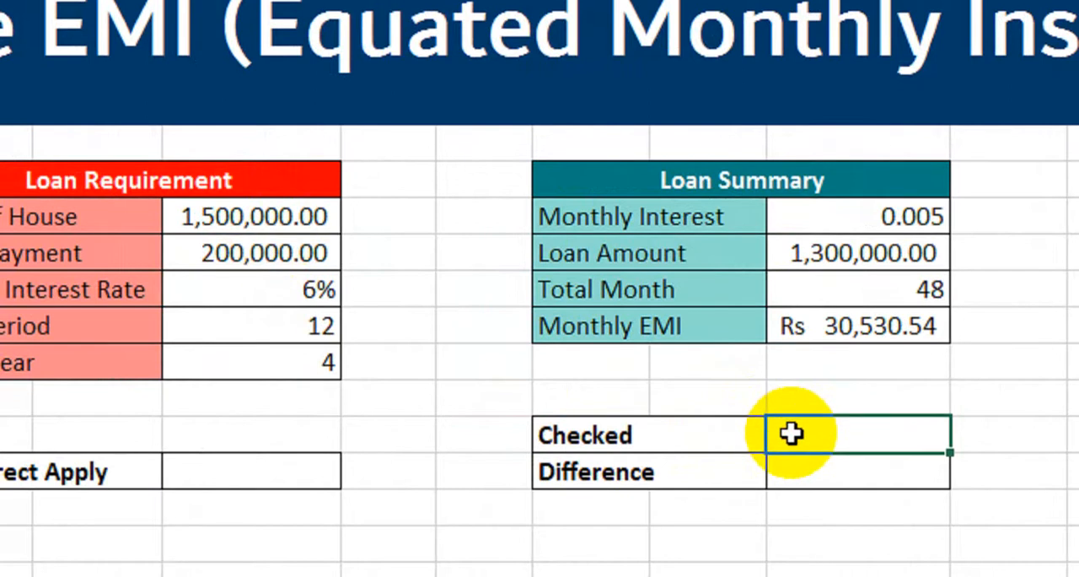
left_click(848, 326)
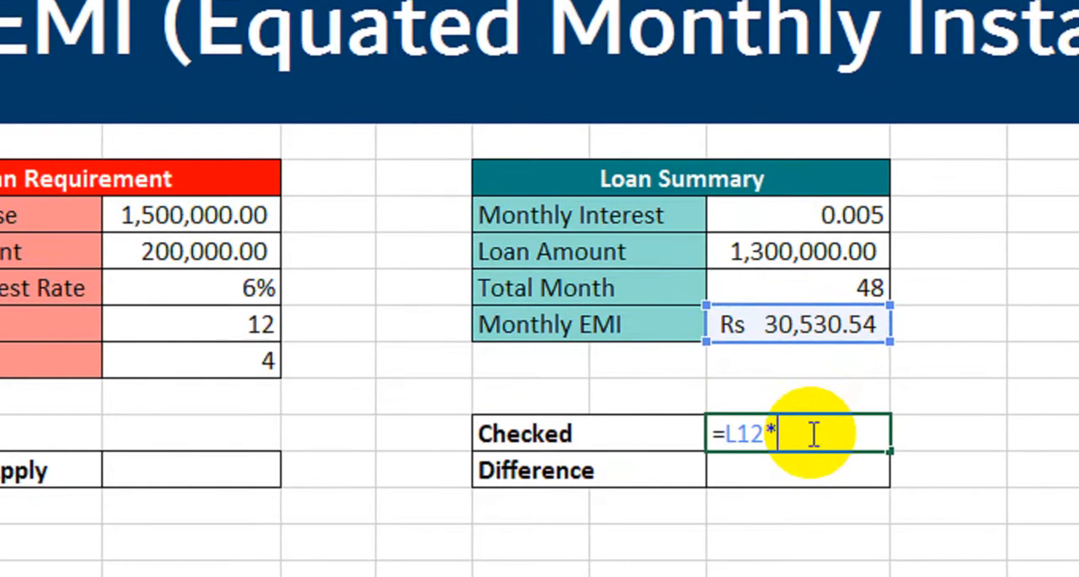
type("*")
left_click(777, 287)
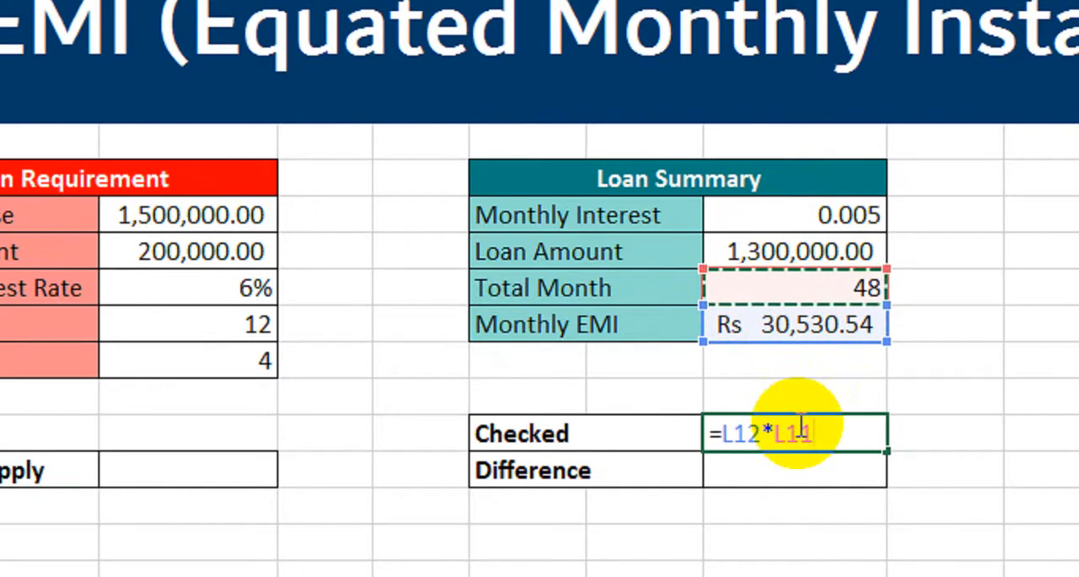
key("Return")
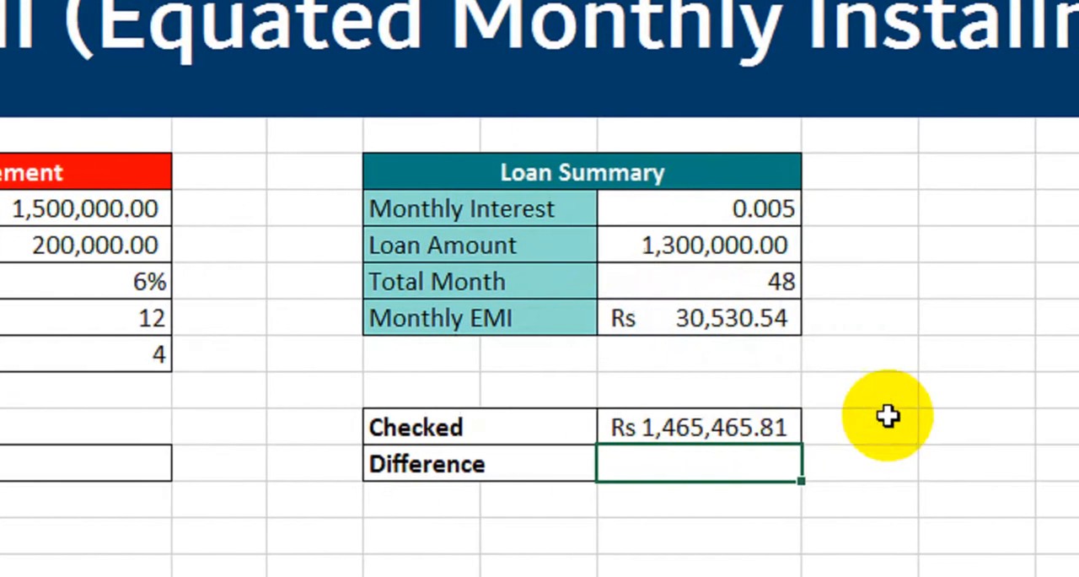
left_click(995, 430)
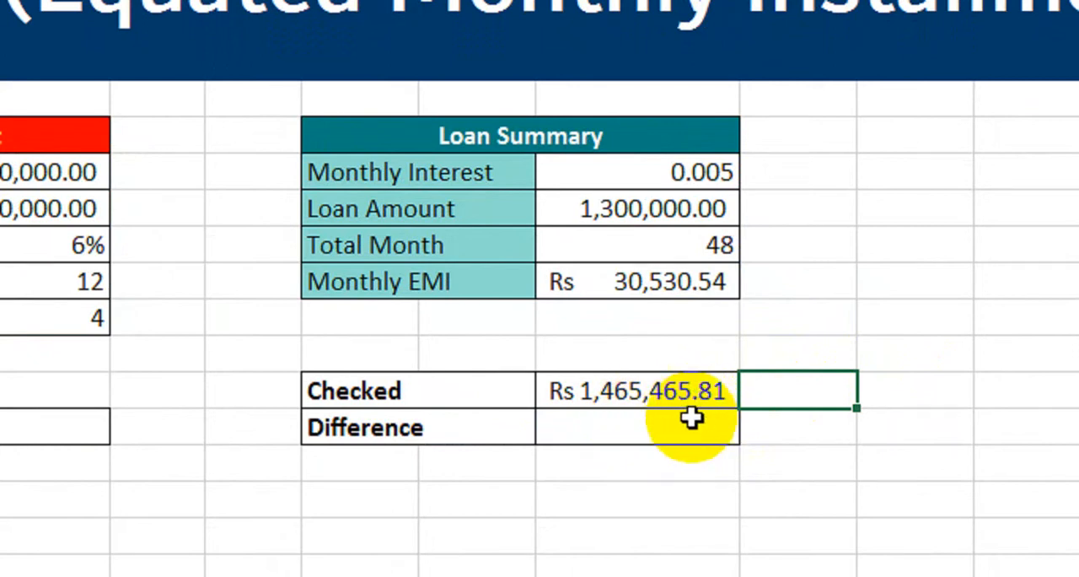
left_click(627, 388)
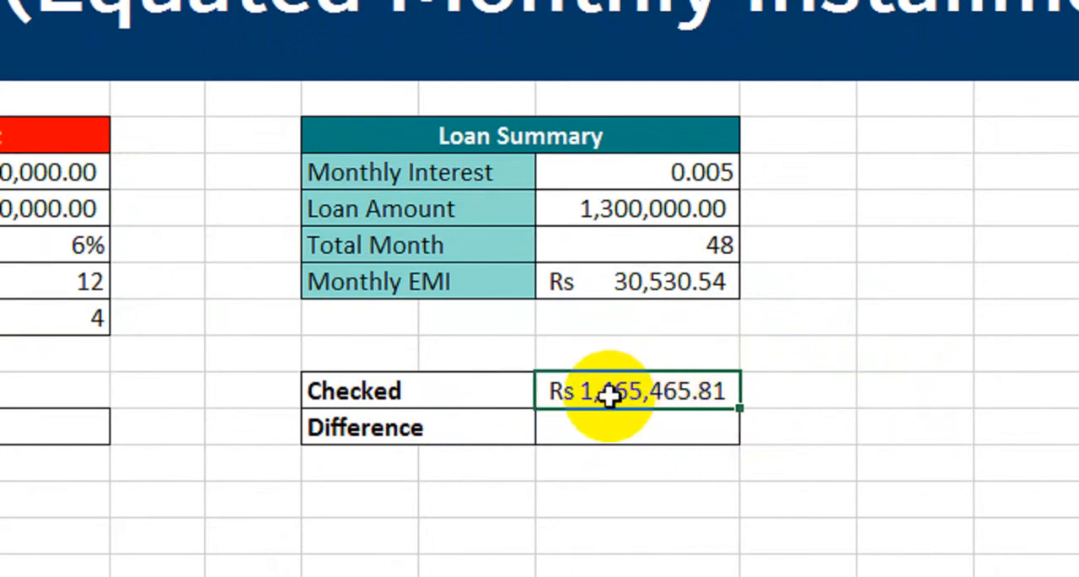
left_click(586, 201)
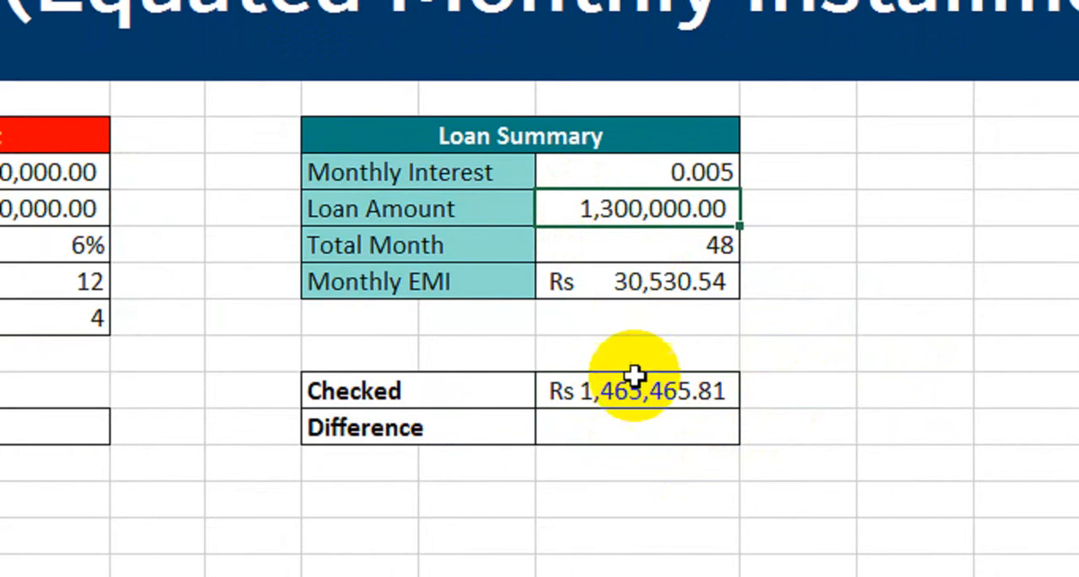
left_click(637, 395)
left_click(664, 329)
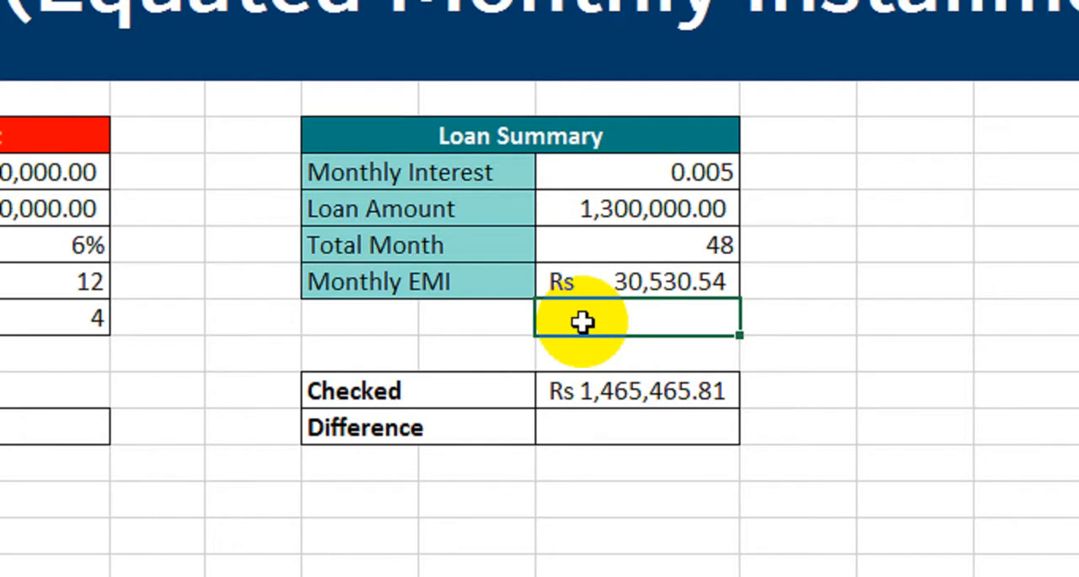
left_click(626, 388)
Calculate the Difference cell by subtracting the Loan Amount from the Checked total with =L15-L10.
left_click(624, 430)
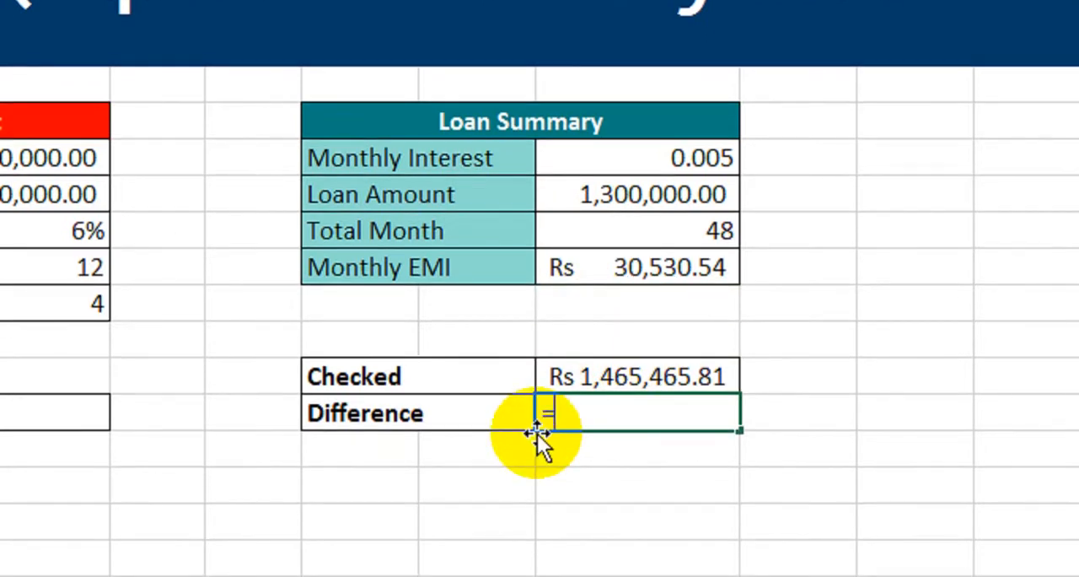
type("=")
left_click(699, 378)
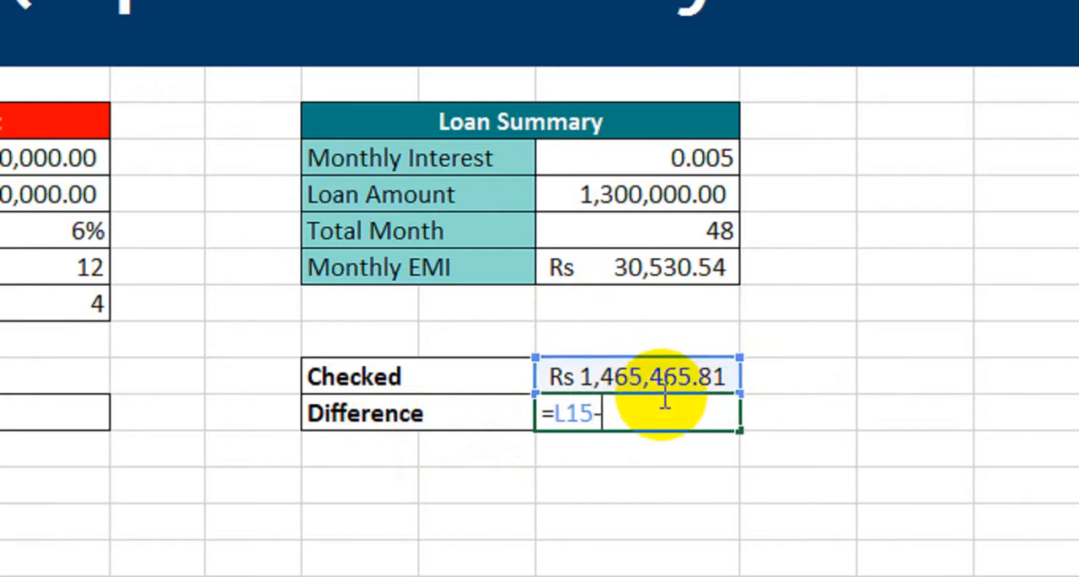
type("-")
left_click(624, 192)
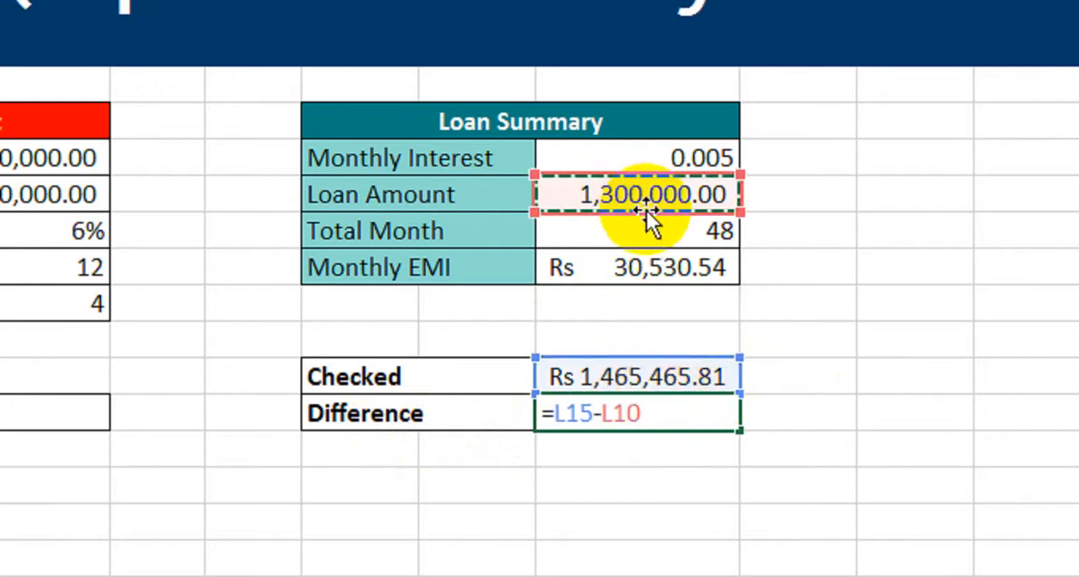
key("Return")
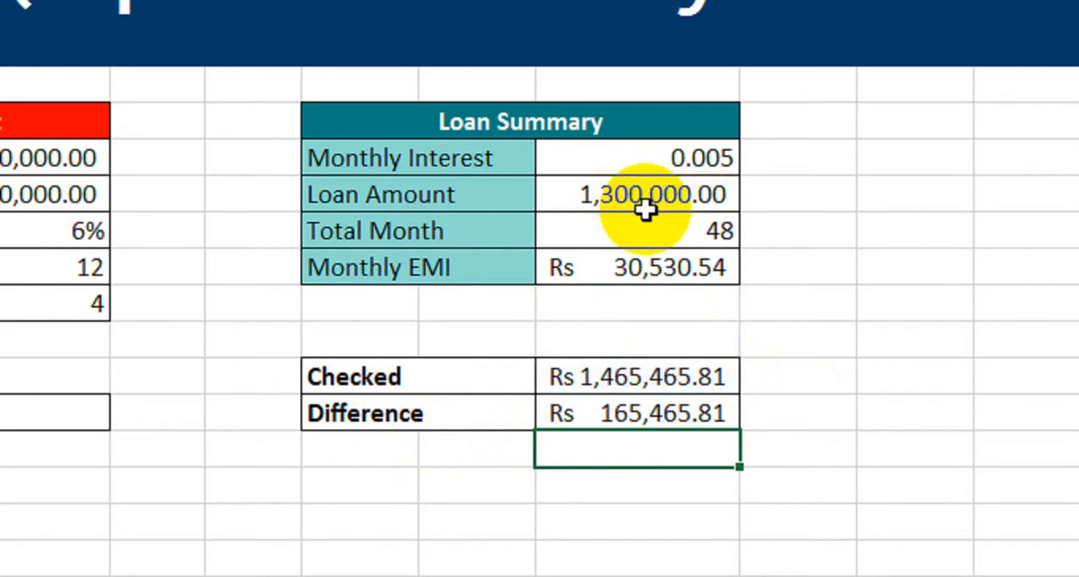
left_click(694, 414)
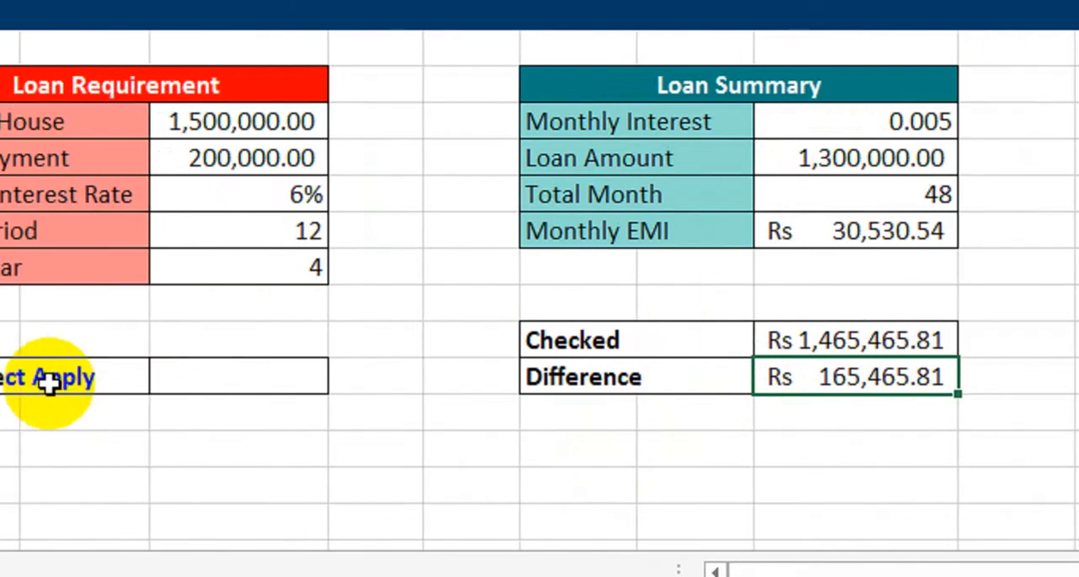
left_click(376, 382)
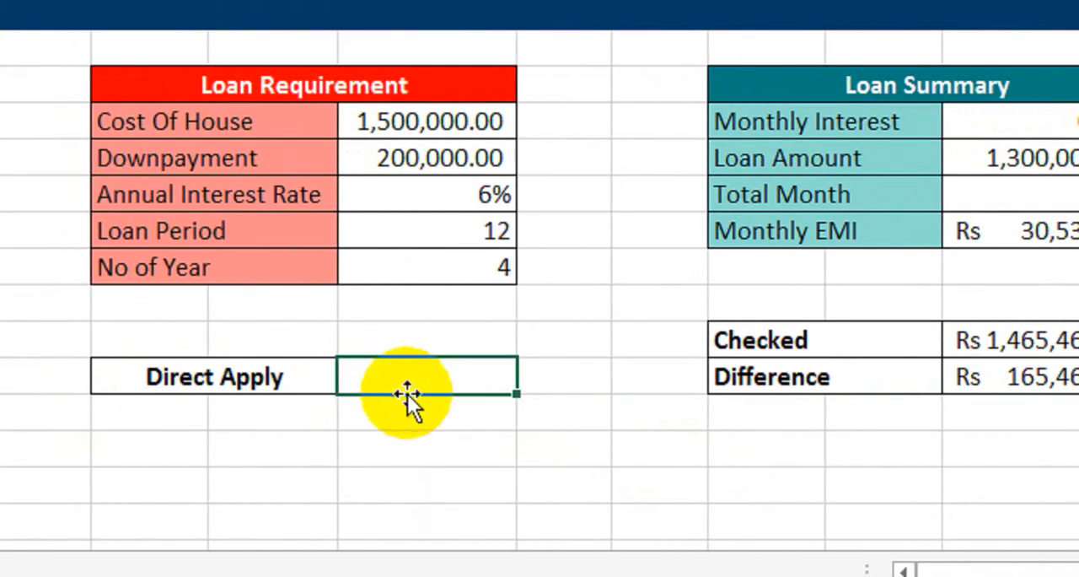
left_click_drag(409, 123, 398, 287)
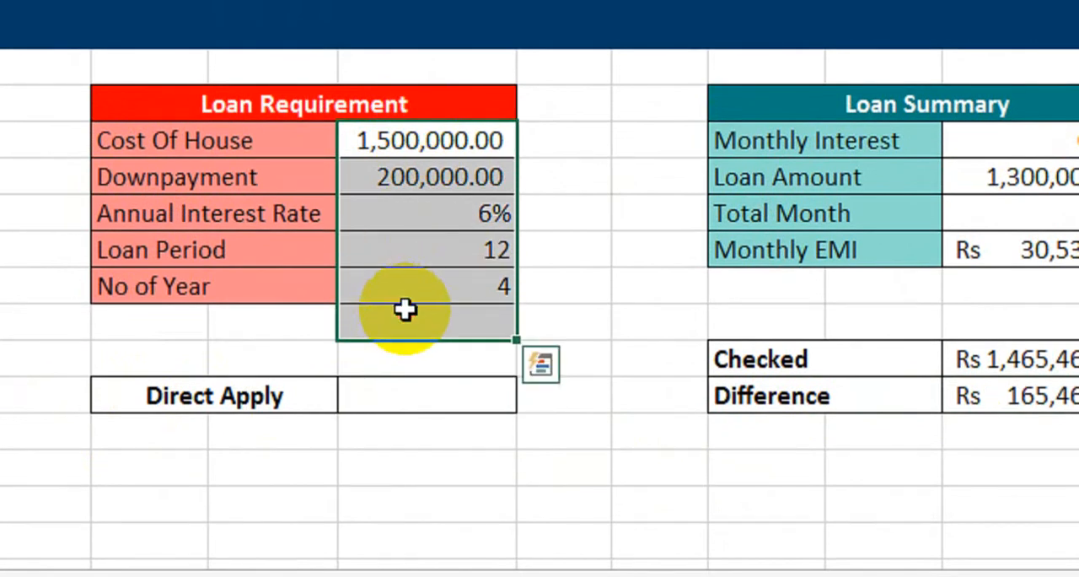
left_click(565, 321)
left_click(1019, 154)
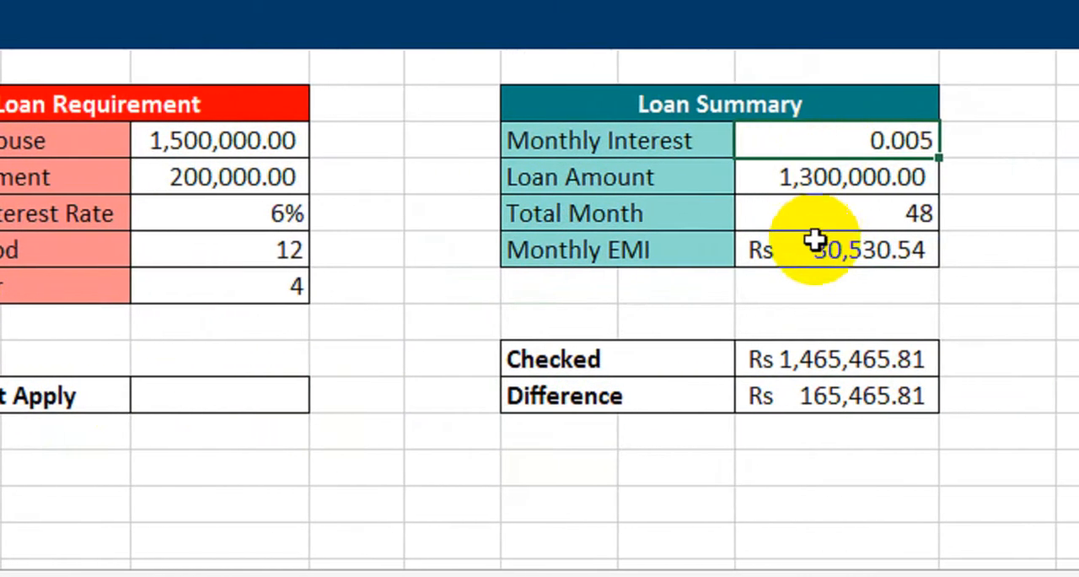
left_click(843, 257)
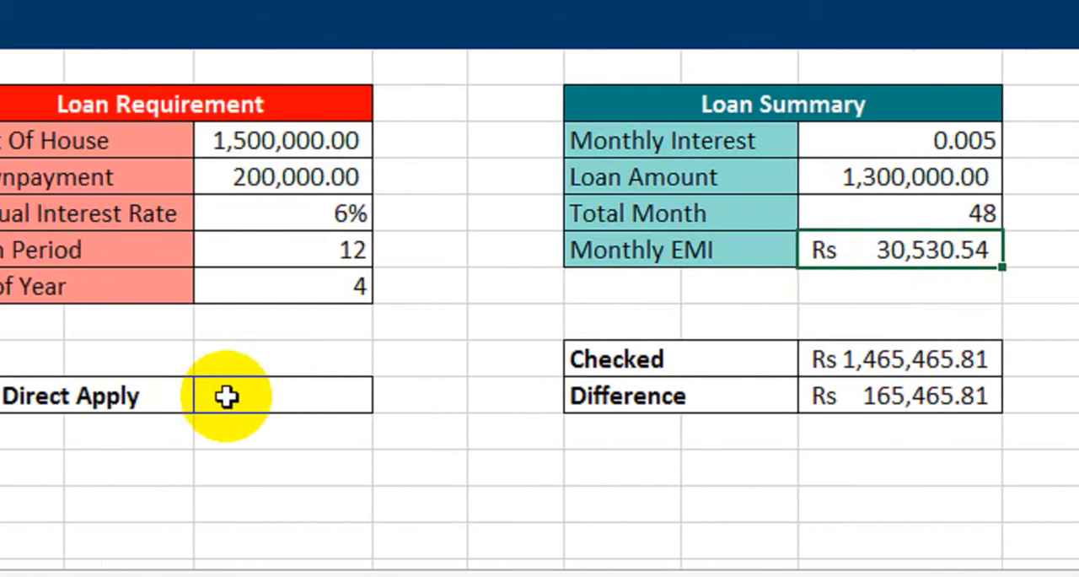
Start a PMT formula in the Direct Apply cell with G11/12 as the rate and G13*12 as the number of periods.
left_click(226, 396)
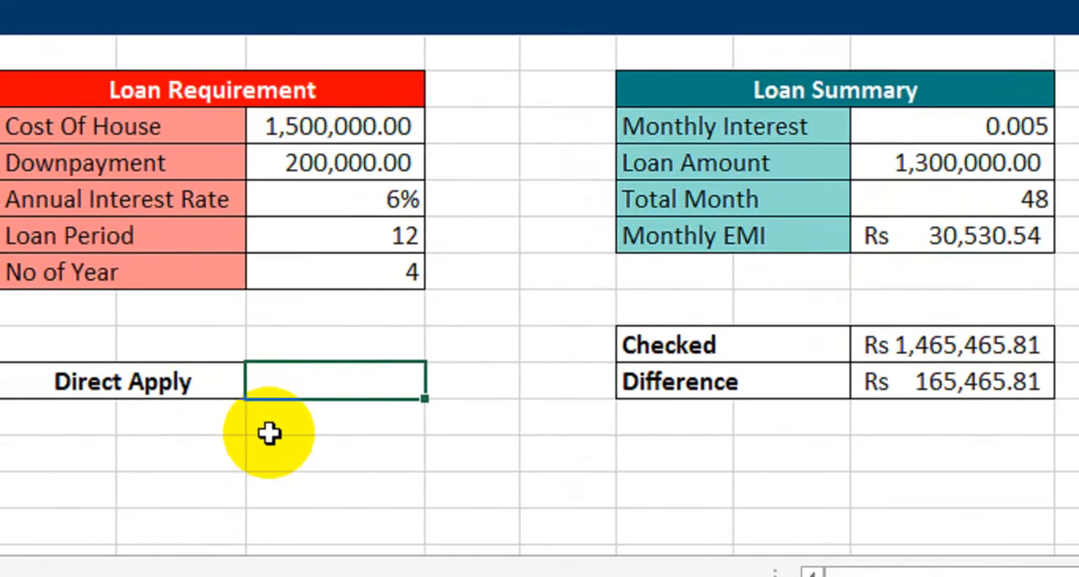
type("=pmt")
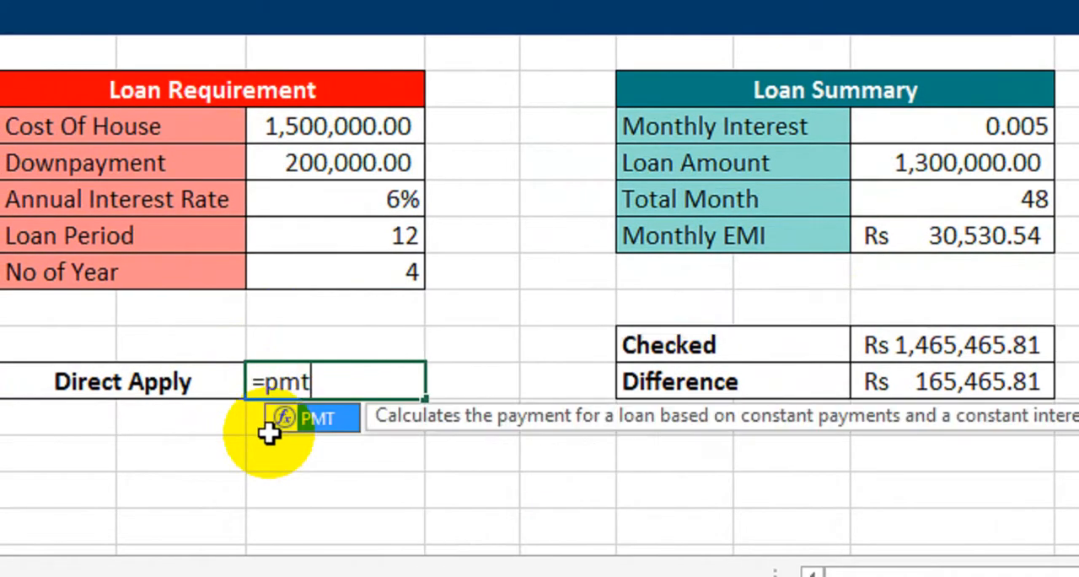
key("Tab")
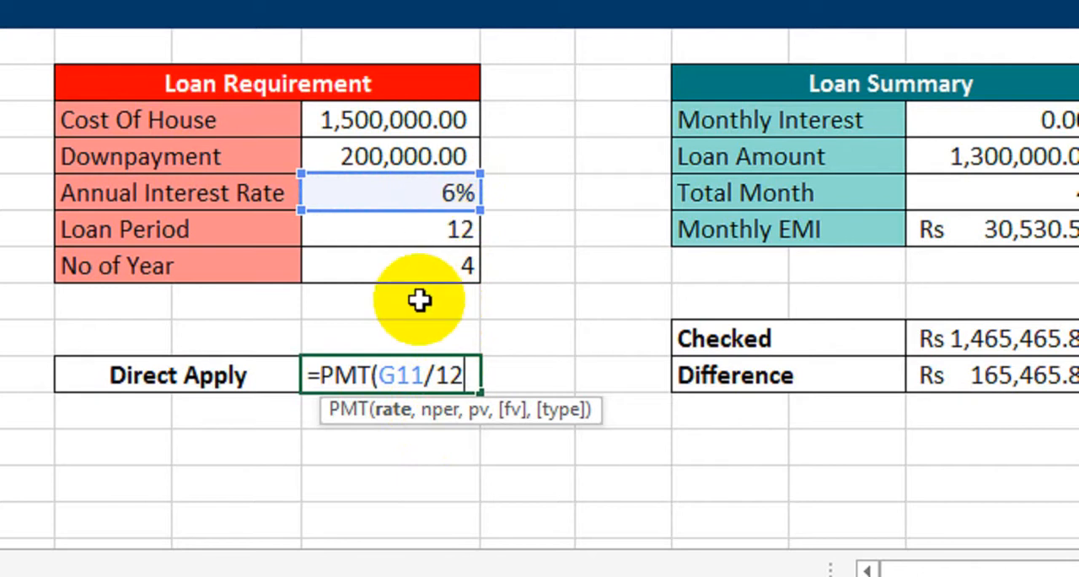
type(",")
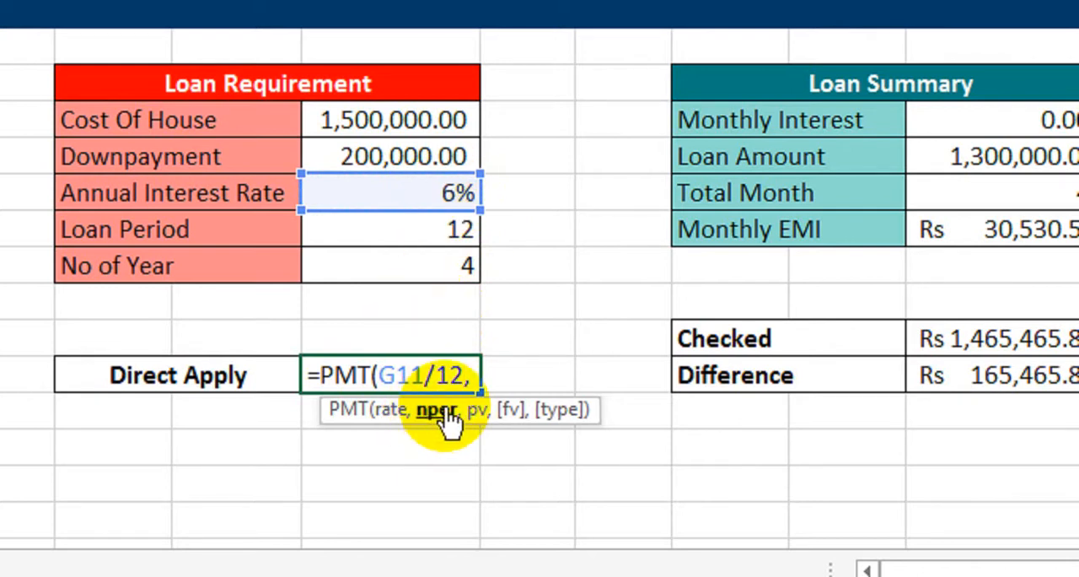
left_click(346, 267)
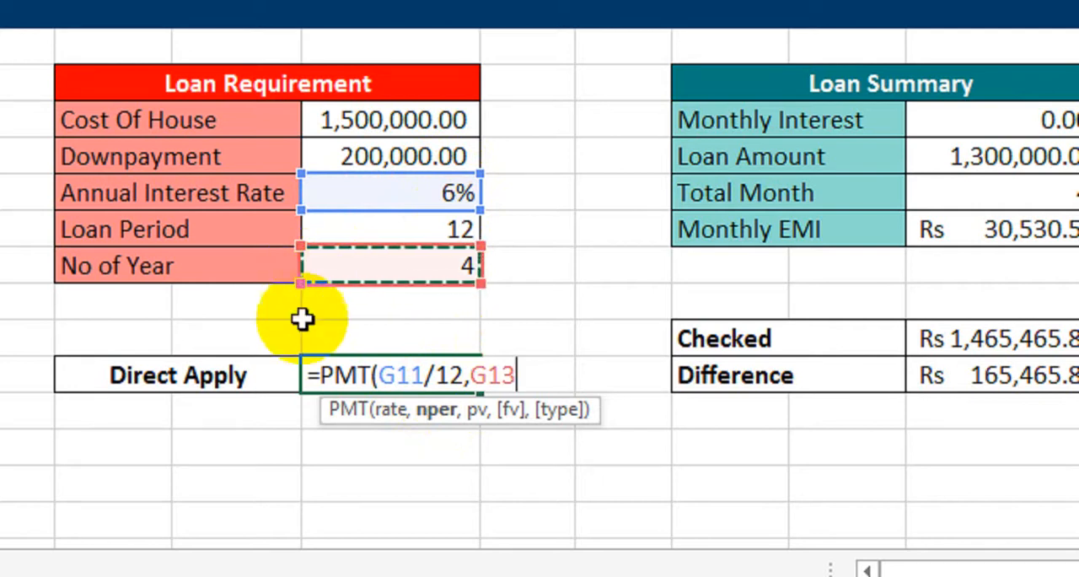
type("*")
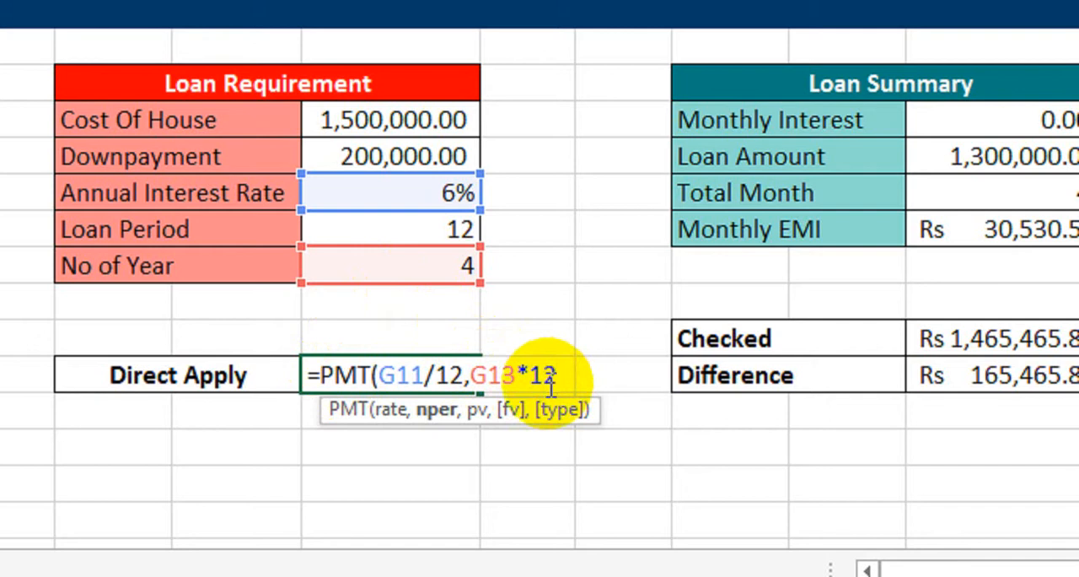
Try the Loan Period cell G12 as the multiplier of G13 in the Direct Apply formula, and restore the constant 12.
left_click_drag(549, 379, 536, 361)
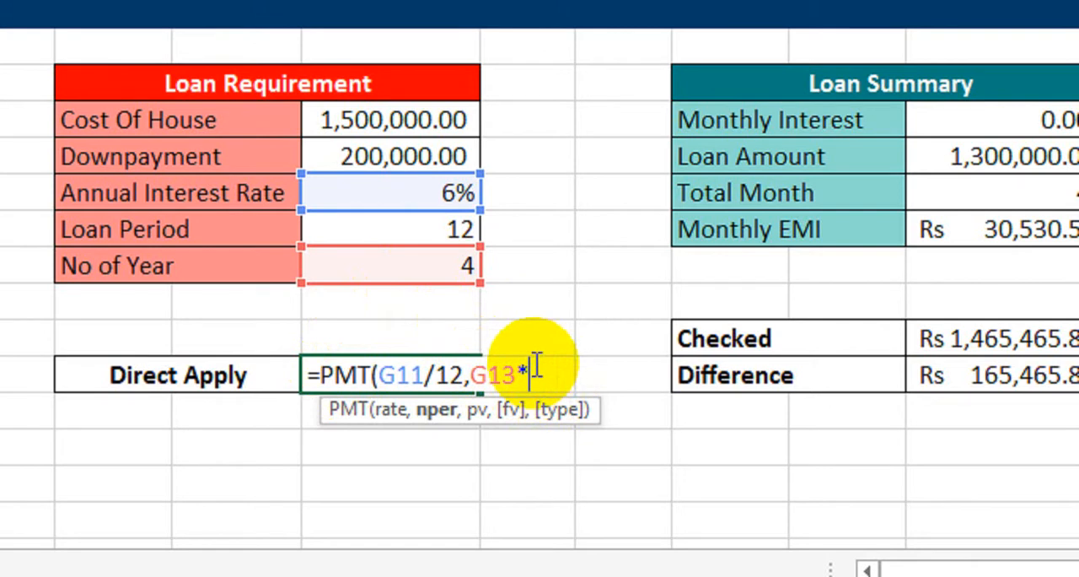
left_click(434, 229)
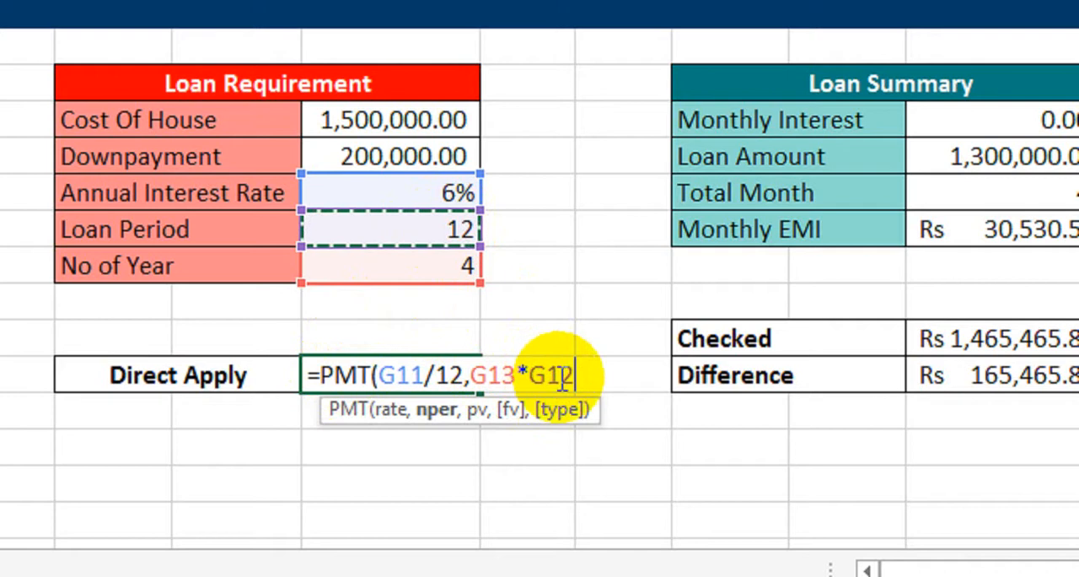
left_click_drag(578, 378, 533, 374)
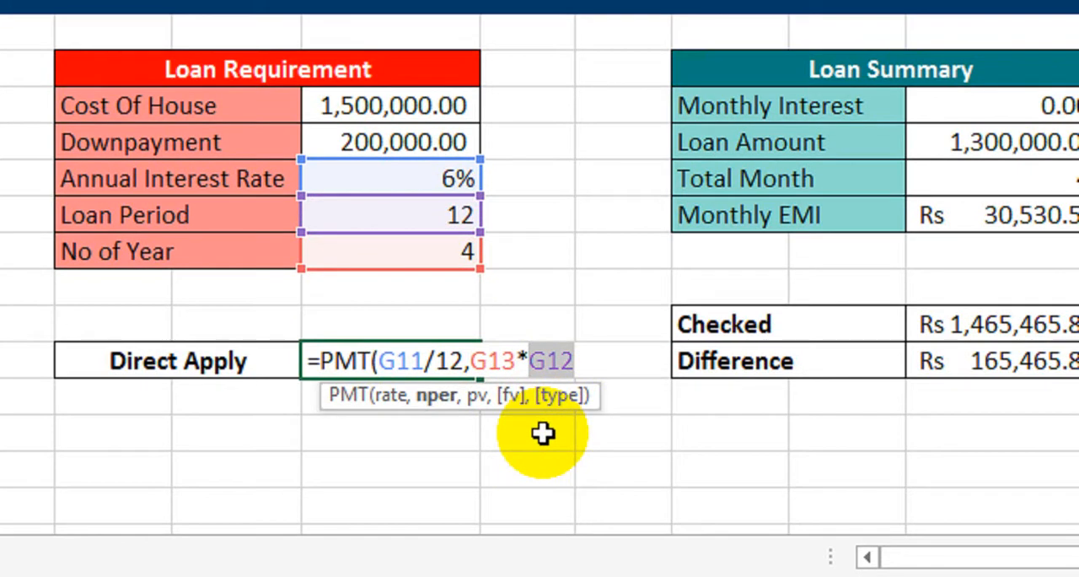
type("12")
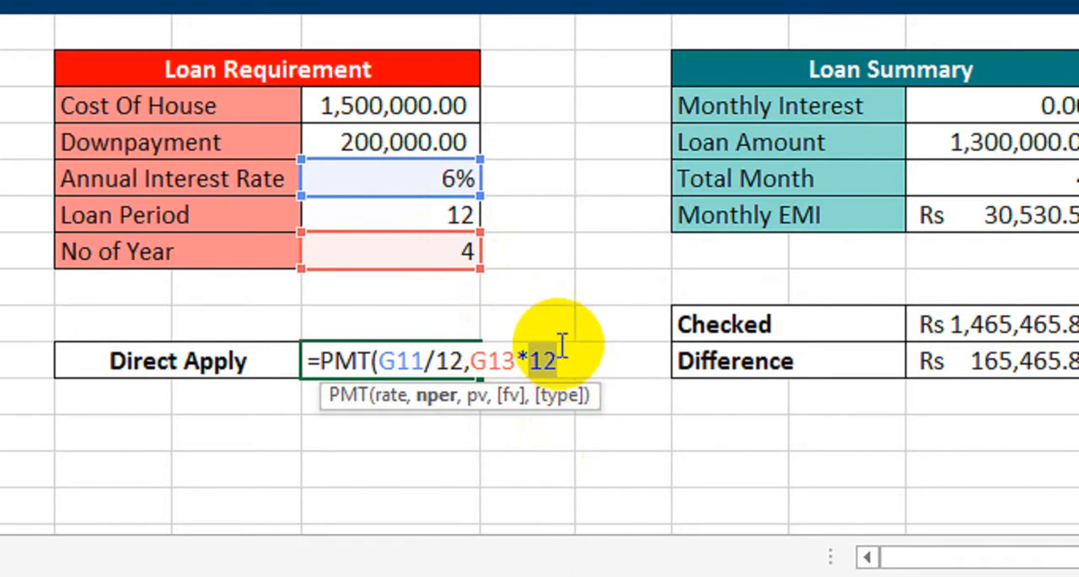
Complete the Direct Apply formula as =PMT(G11/12,G13*12,G9-G10), using Cost Of House minus Downpayment as the present value.
type(",")
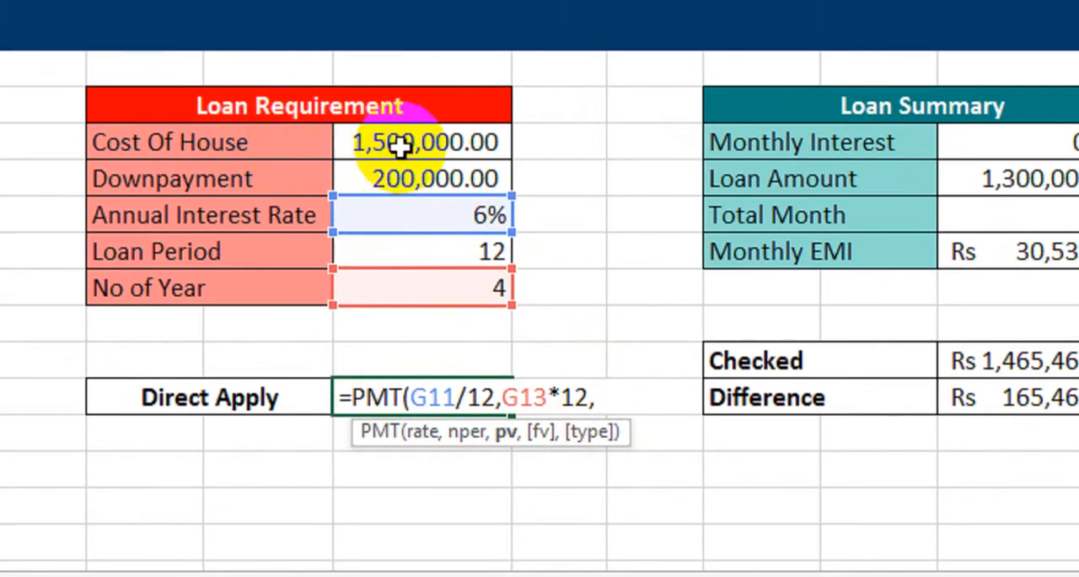
left_click(401, 145)
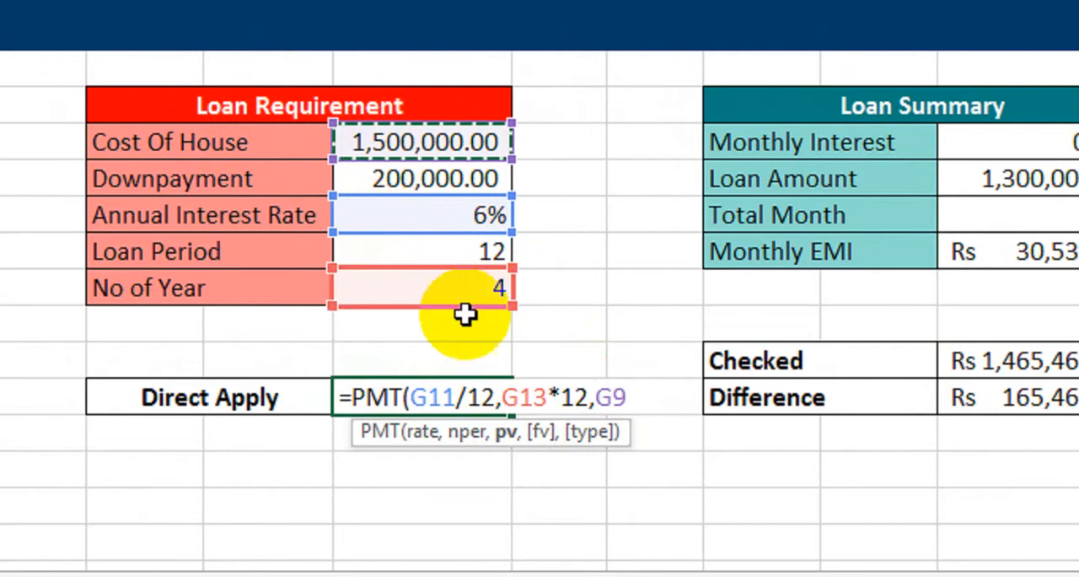
type("-")
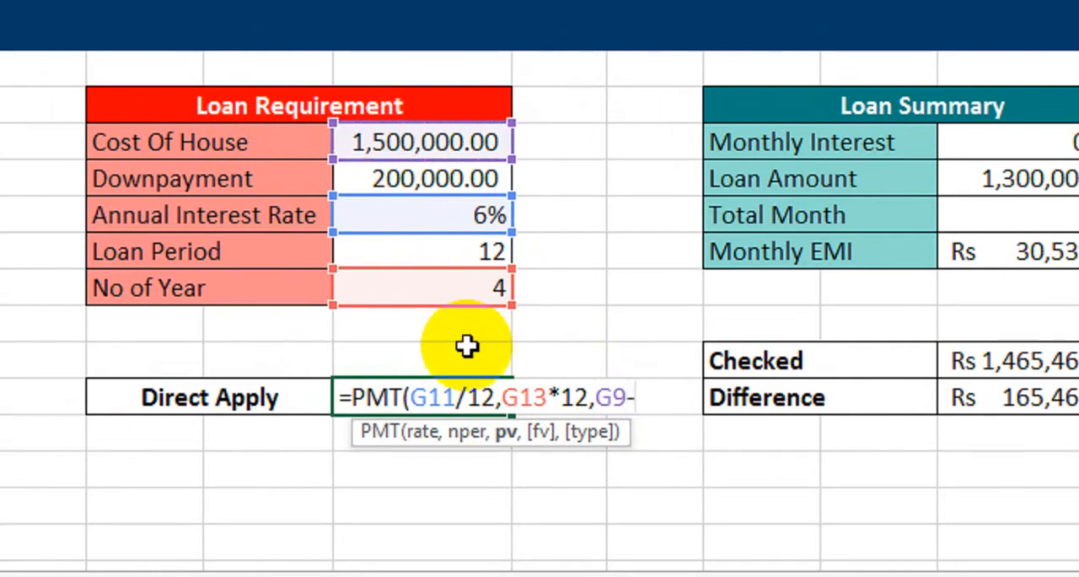
left_click(416, 187)
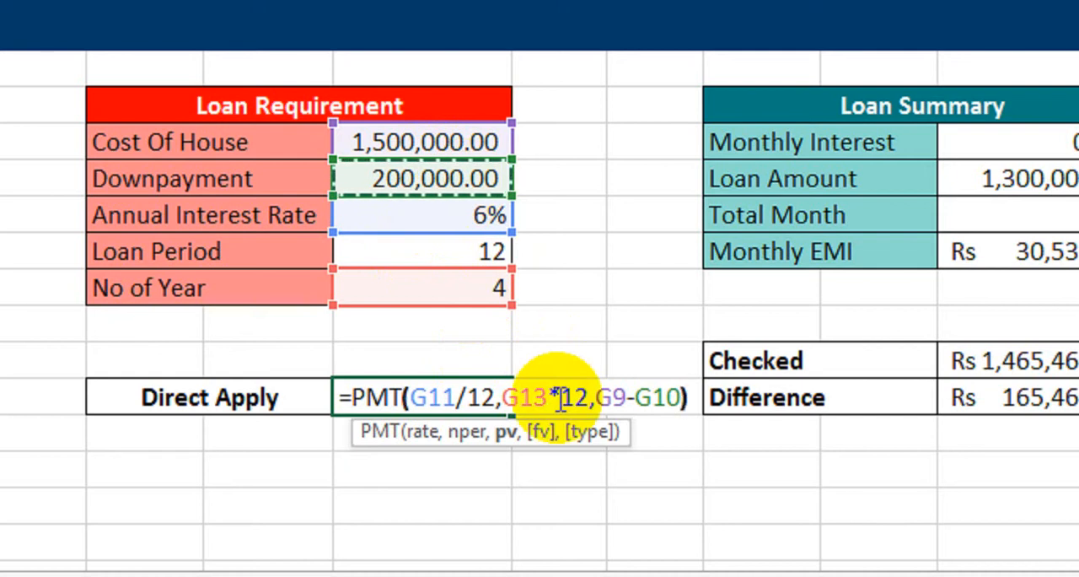
type(")")
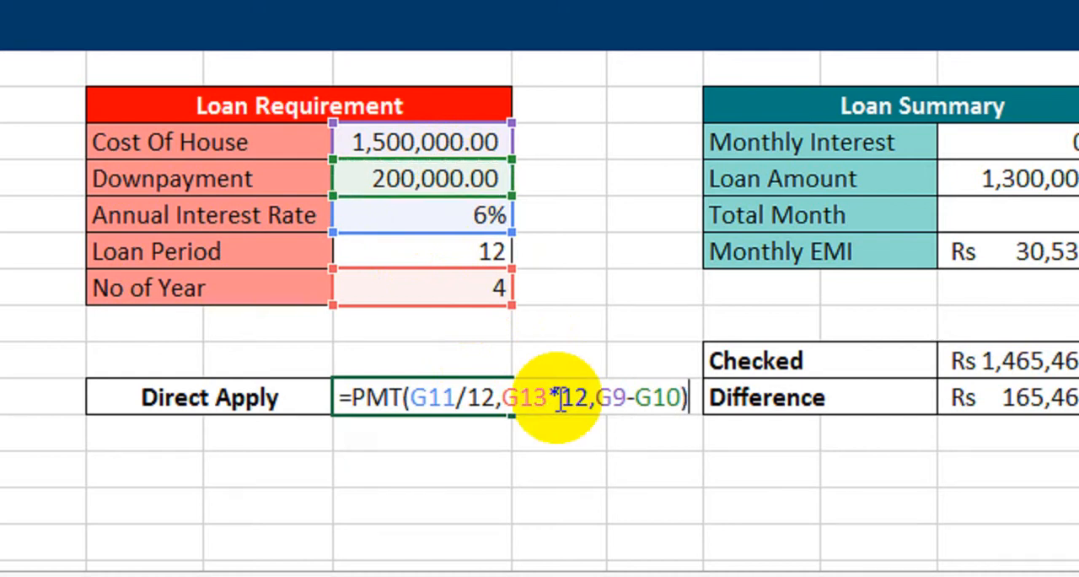
key("Return")
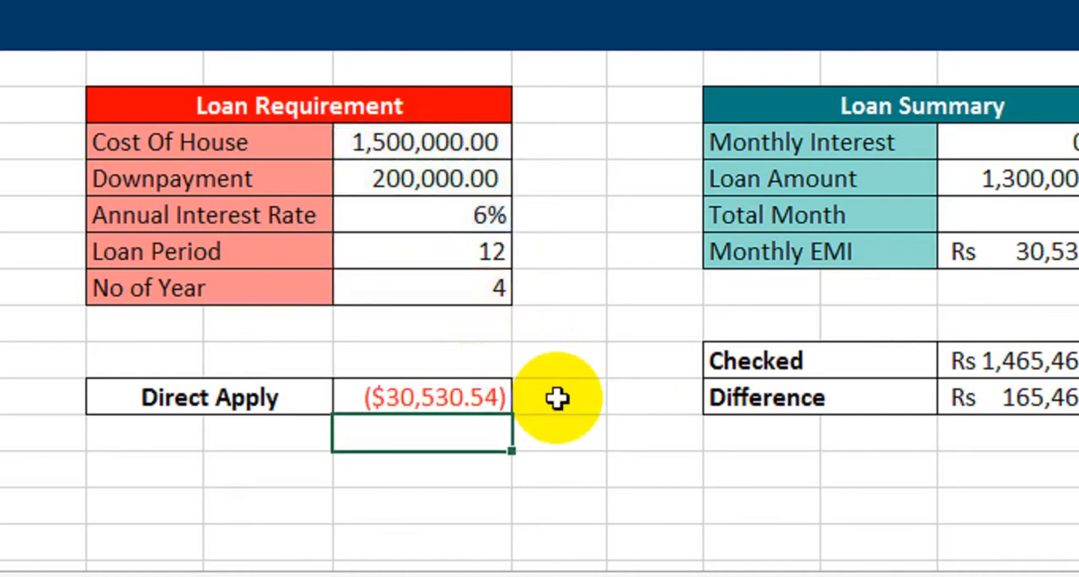
Try the comma number style on the Direct Apply value.
left_click(430, 397)
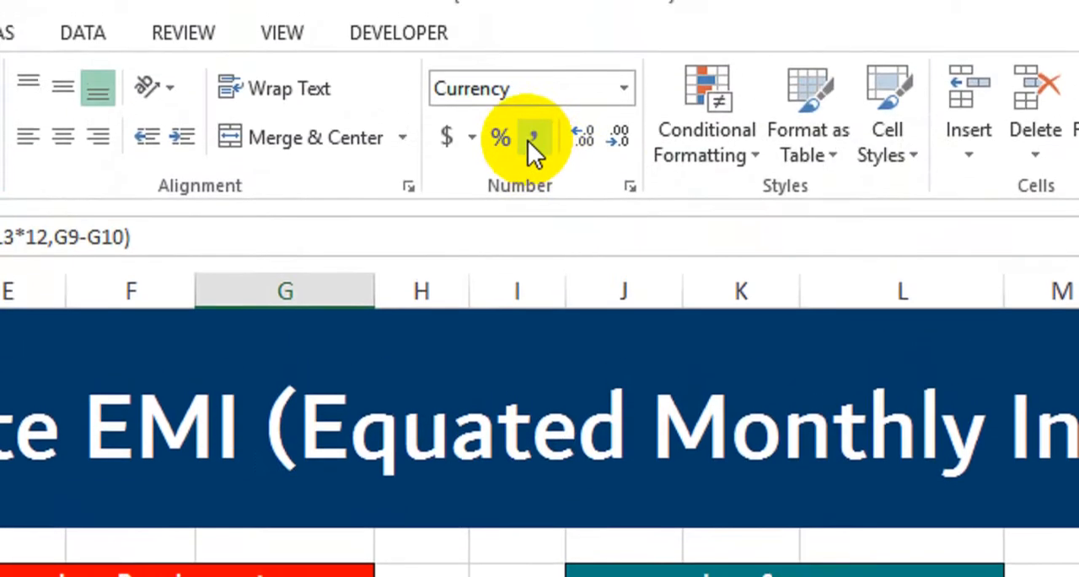
left_click(530, 51)
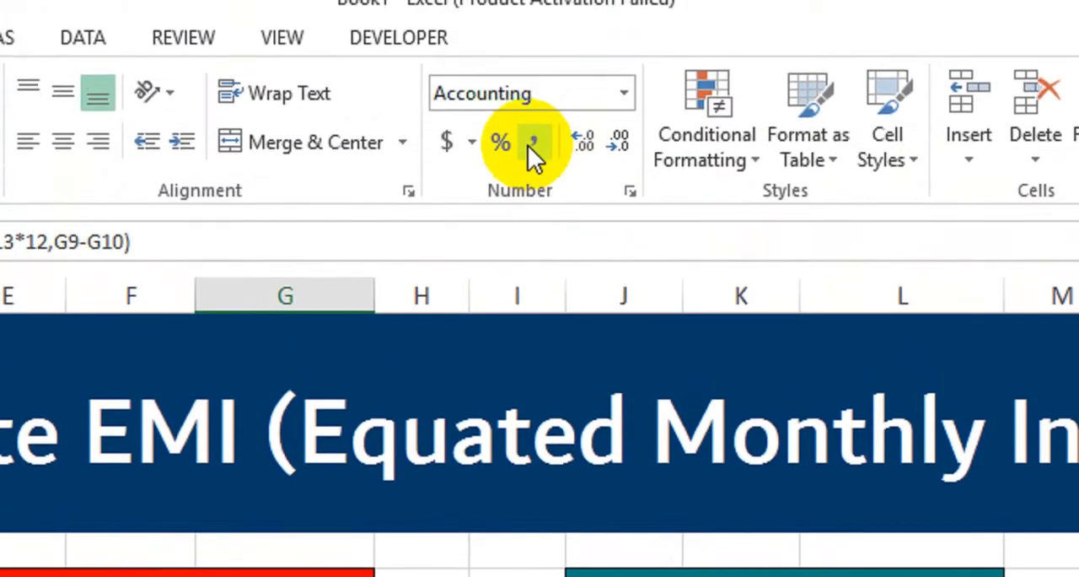
left_click(472, 142)
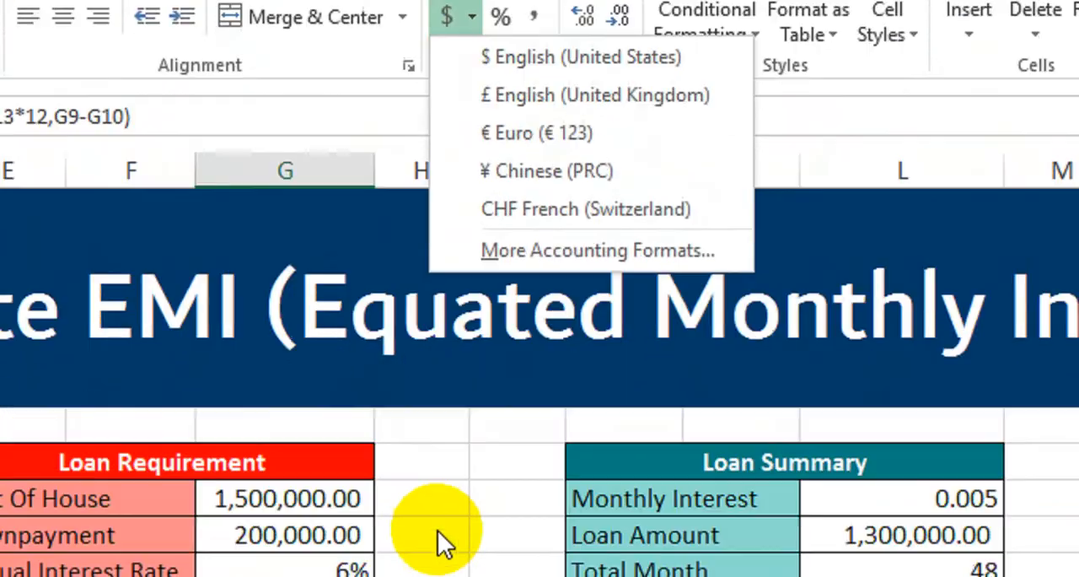
left_click(427, 516)
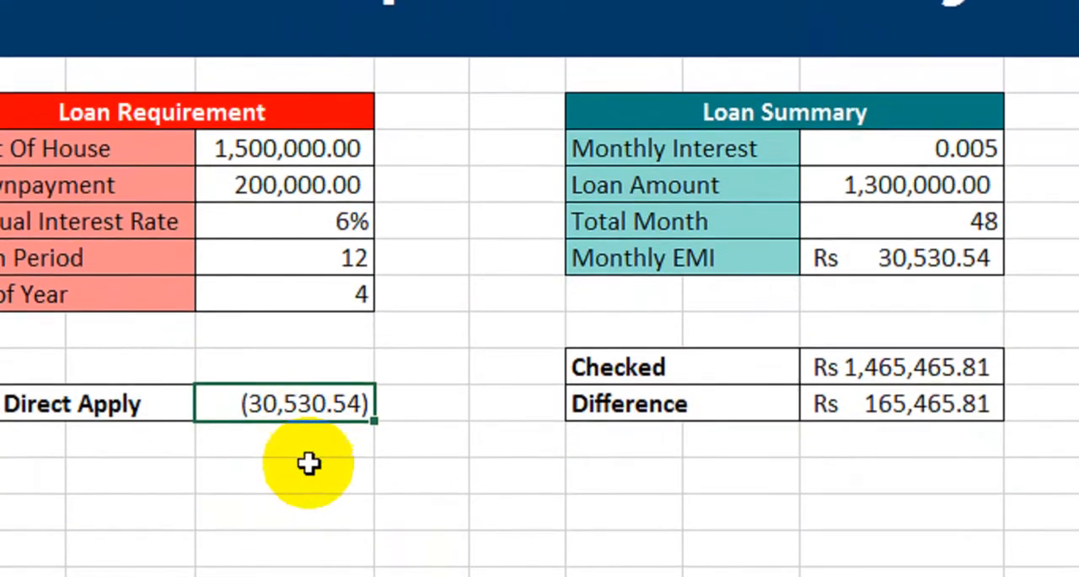
Compare the Direct Apply value with Monthly EMI, and review the Loan Summary and Loan Requirement values behind each.
left_click(307, 463)
left_click(282, 404)
left_click(932, 242)
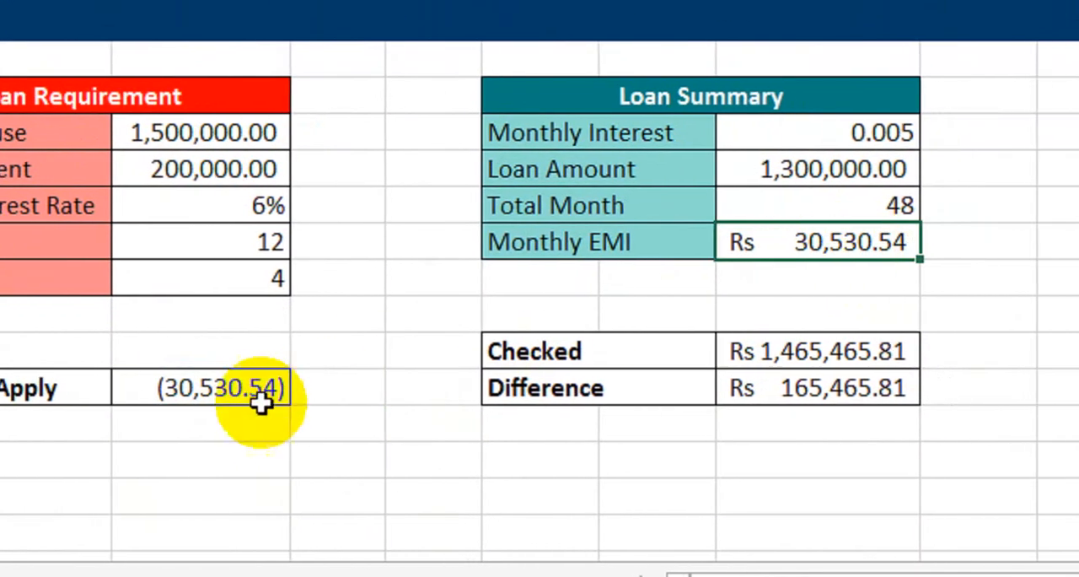
left_click(261, 403)
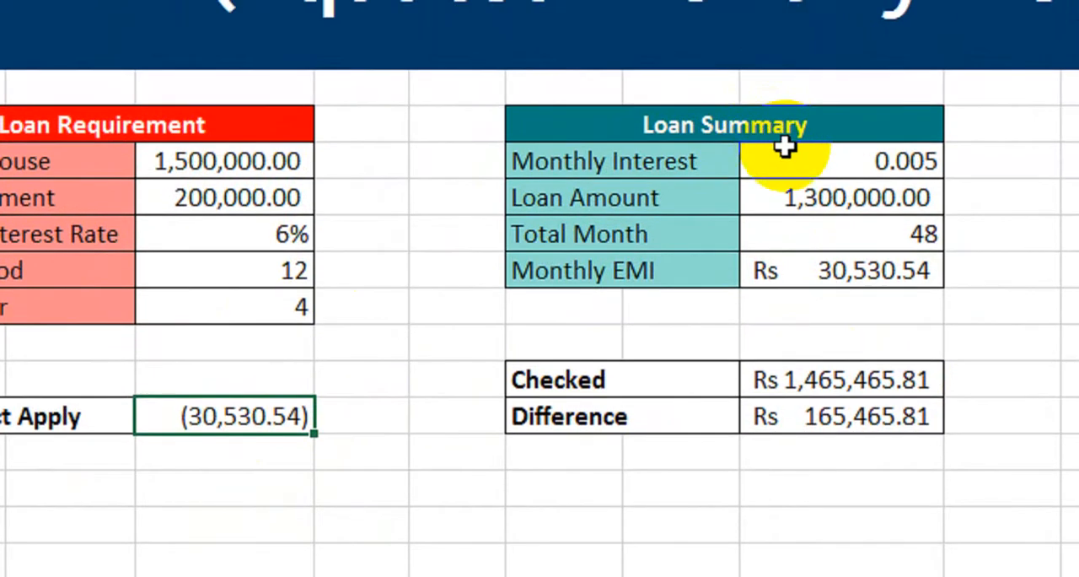
left_click_drag(763, 126, 802, 258)
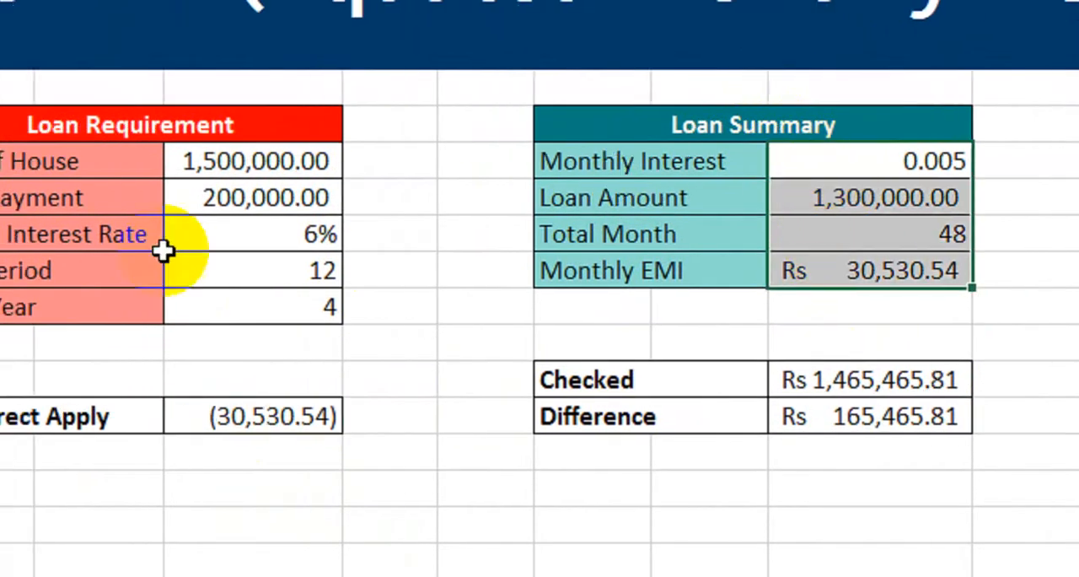
left_click(340, 422)
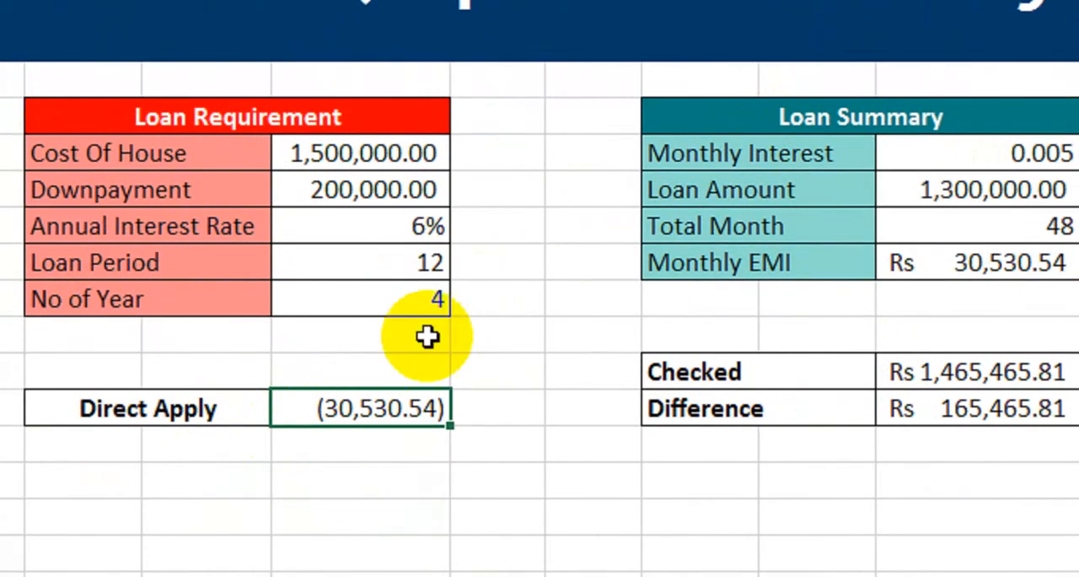
left_click_drag(397, 160, 367, 287)
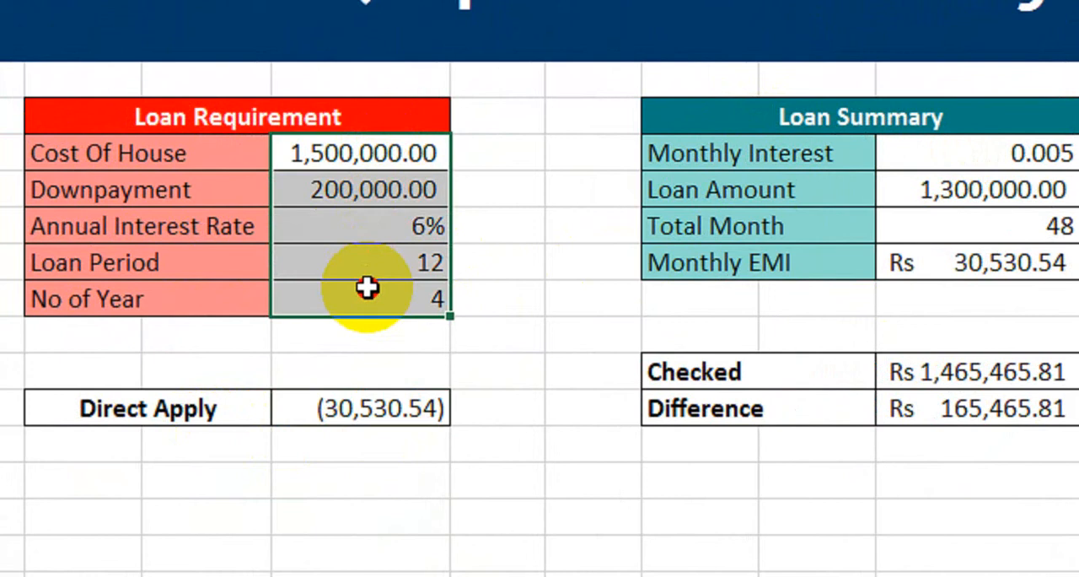
left_click(345, 410)
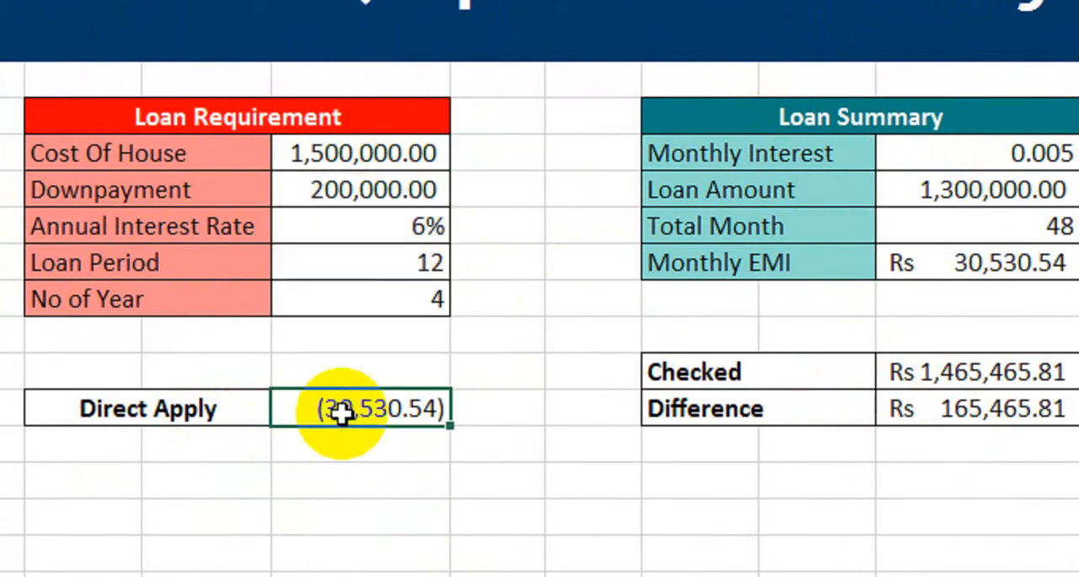
Review the arguments of the PMT formula in the Direct Apply cell and re-enter the formula.
double_click(341, 409)
left_click_drag(344, 408, 628, 409)
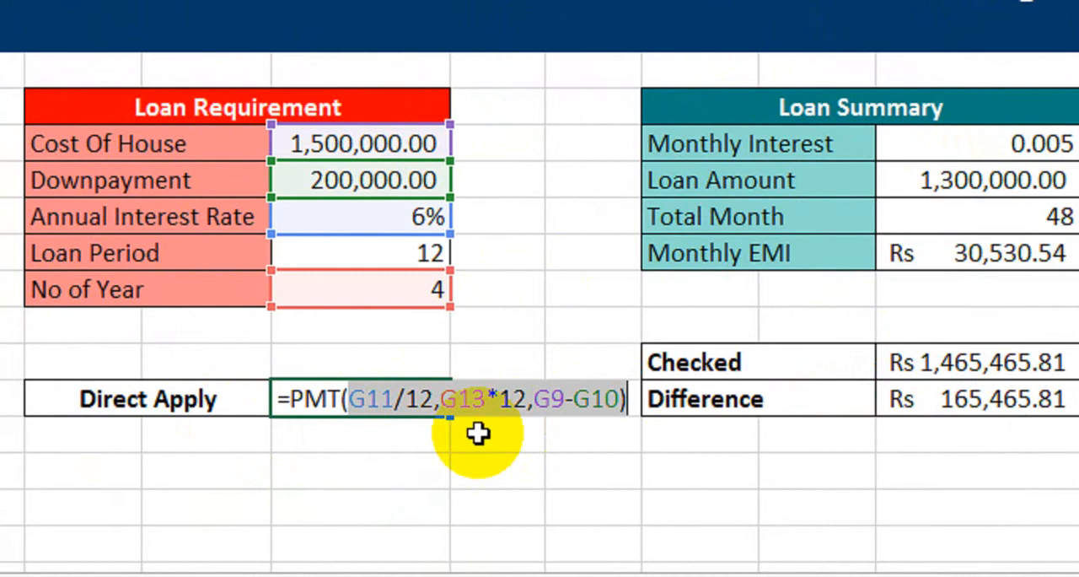
key("Return")
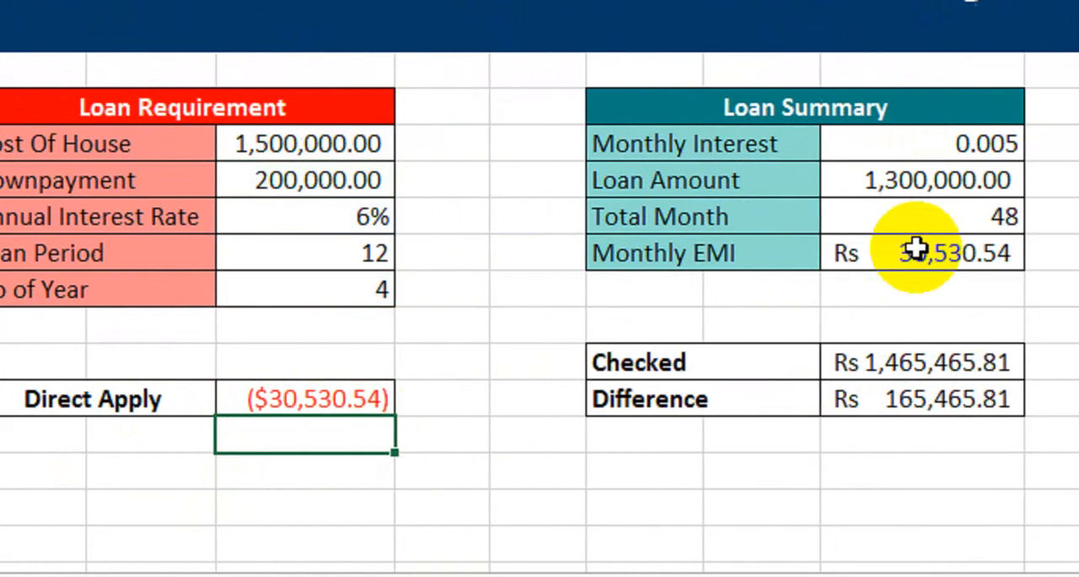
left_click(986, 221)
left_click_drag(793, 158, 784, 261)
left_click(789, 371)
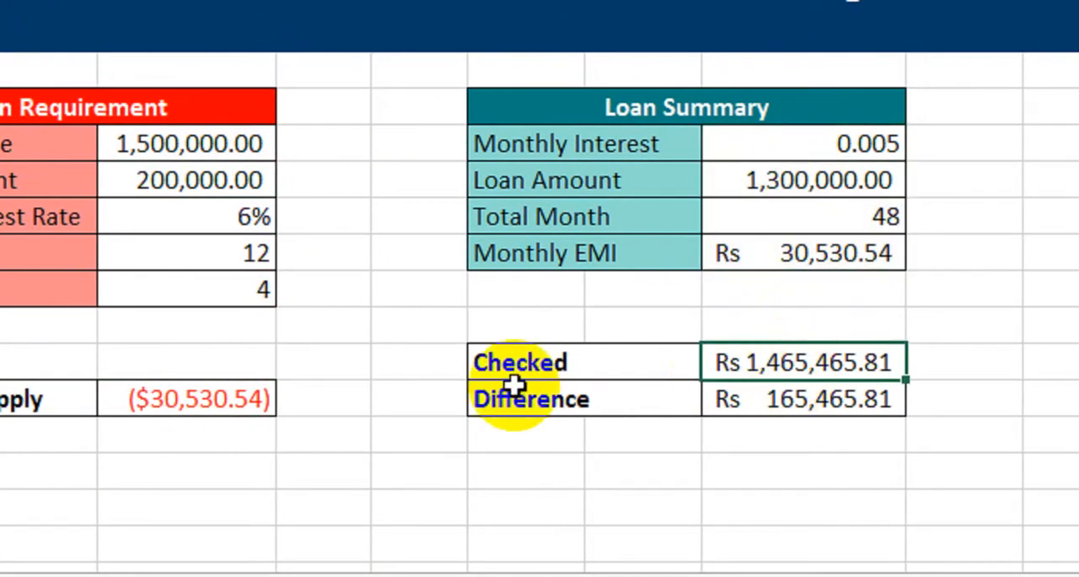